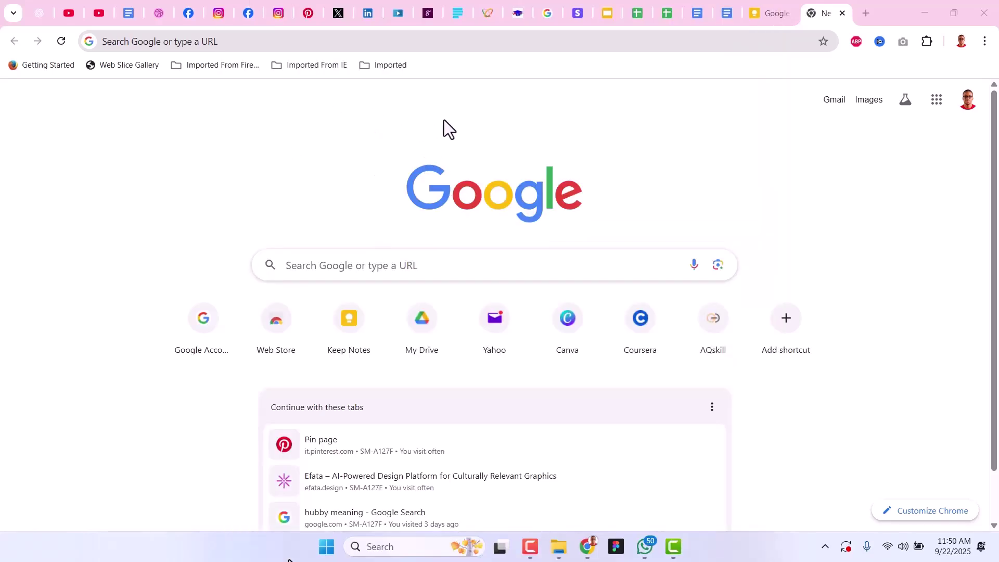
- Search Google for 'gemini ai' and open the sponsored Google Gemini result
left_click(404, 265)
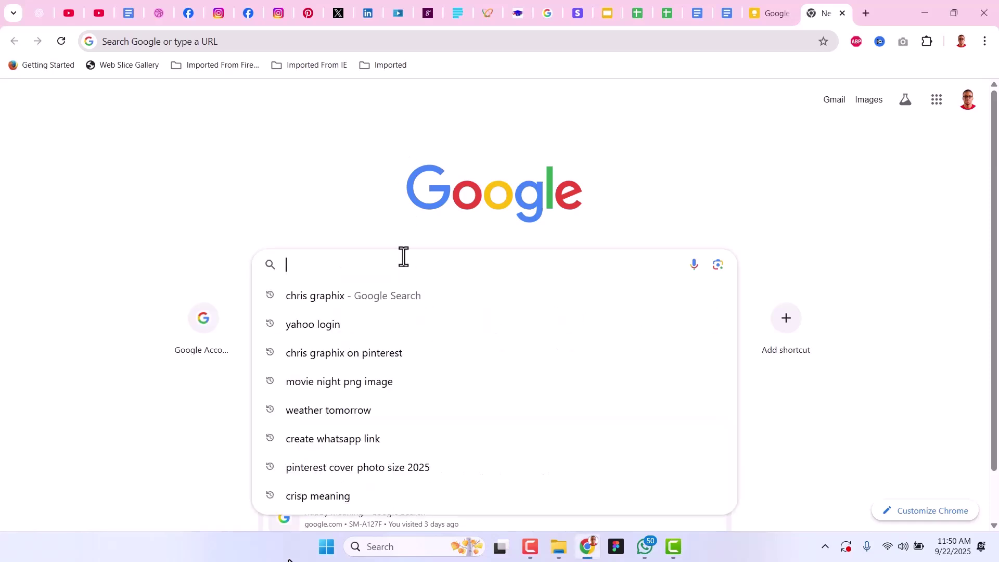
type("ge")
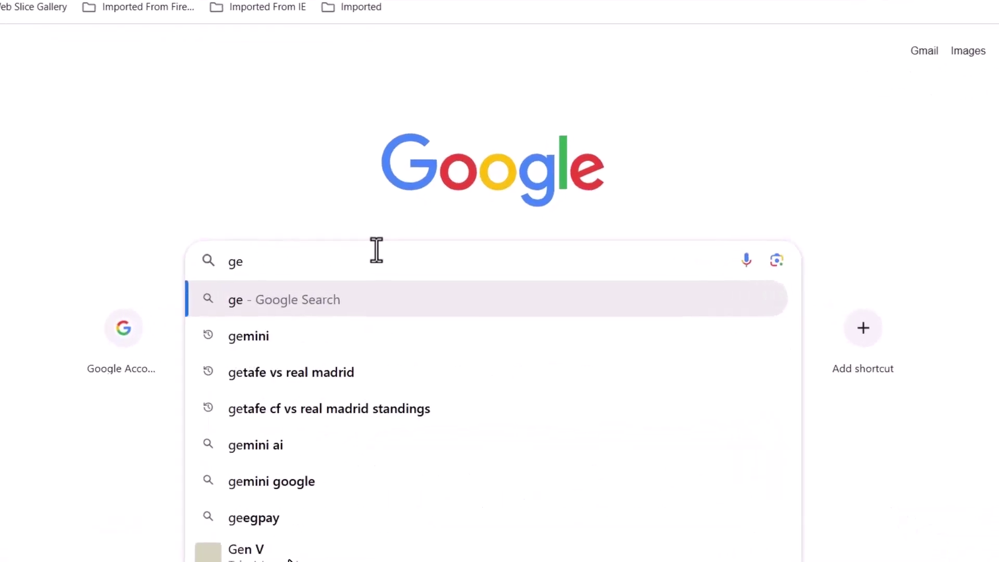
type("min")
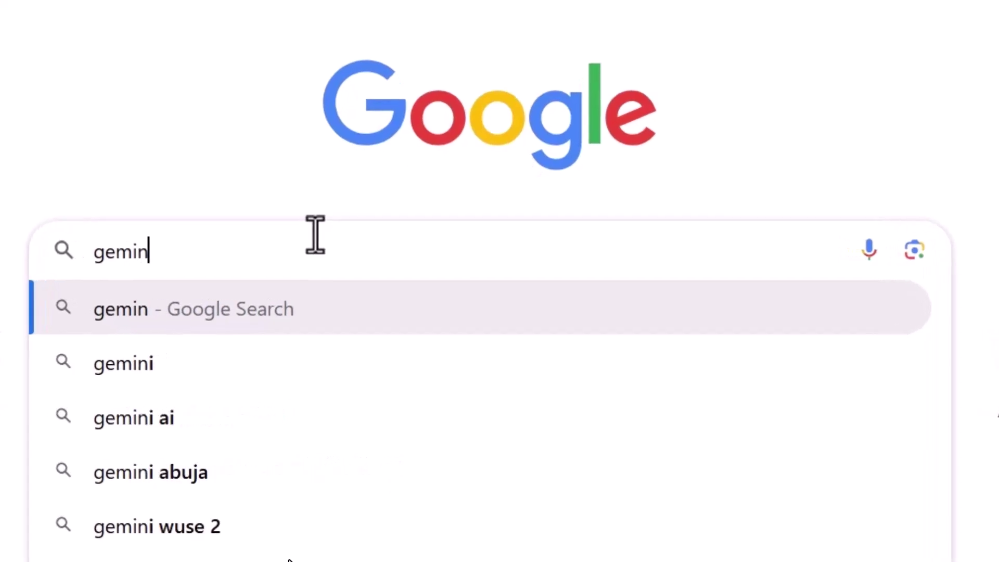
type("i ")
type("ai")
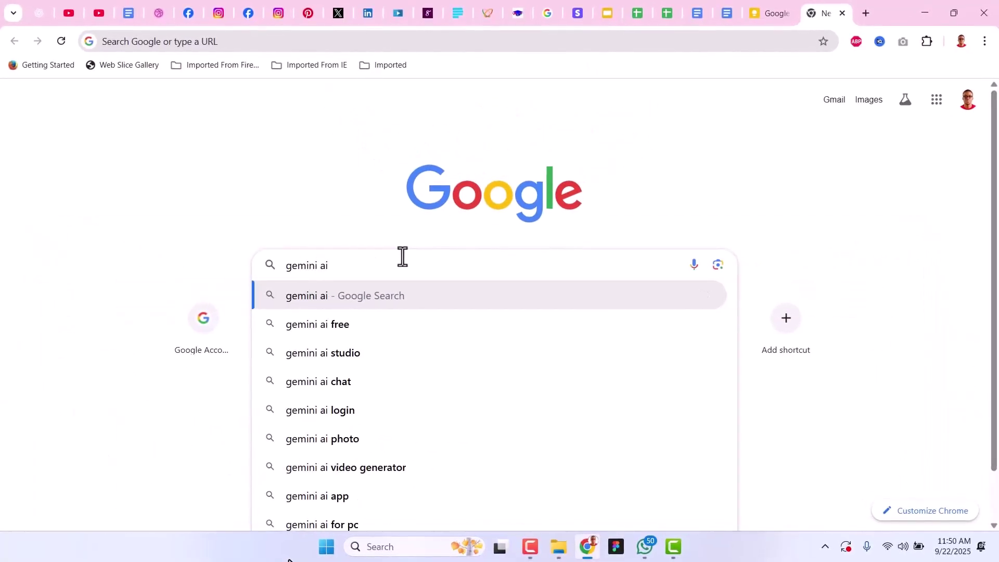
key("Return")
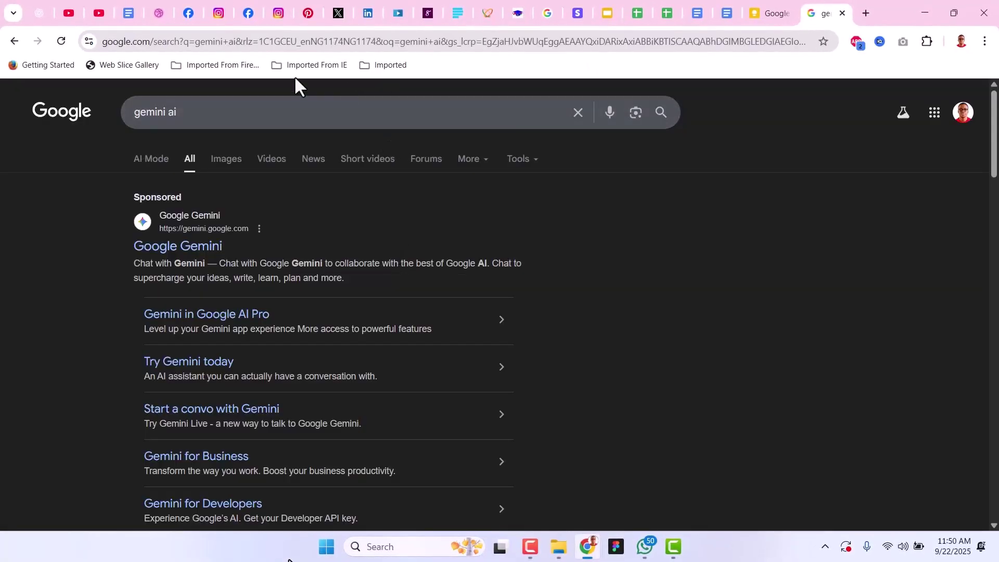
left_click(211, 248)
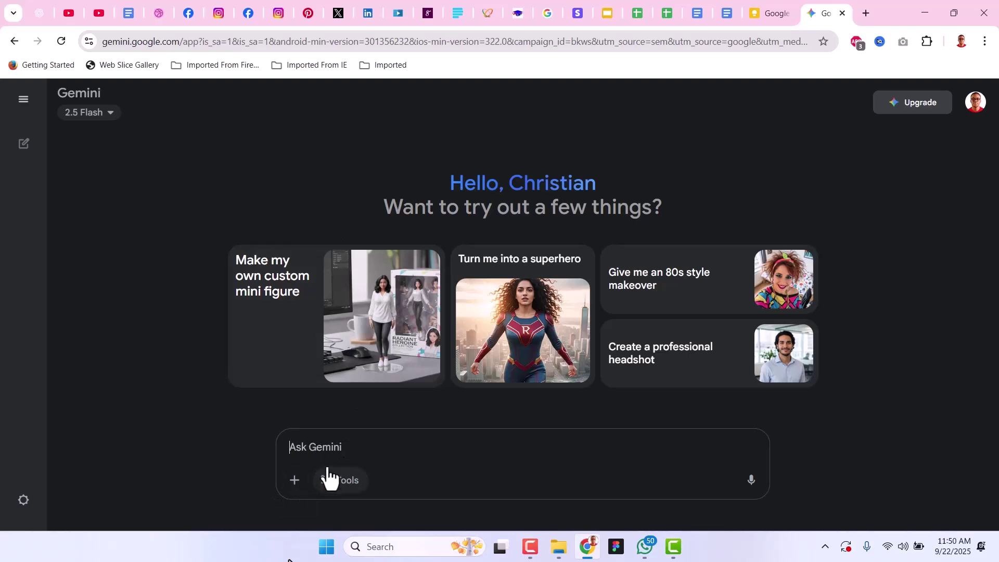
- Turn on the Create images tool and show the file attachment options
left_click(337, 482)
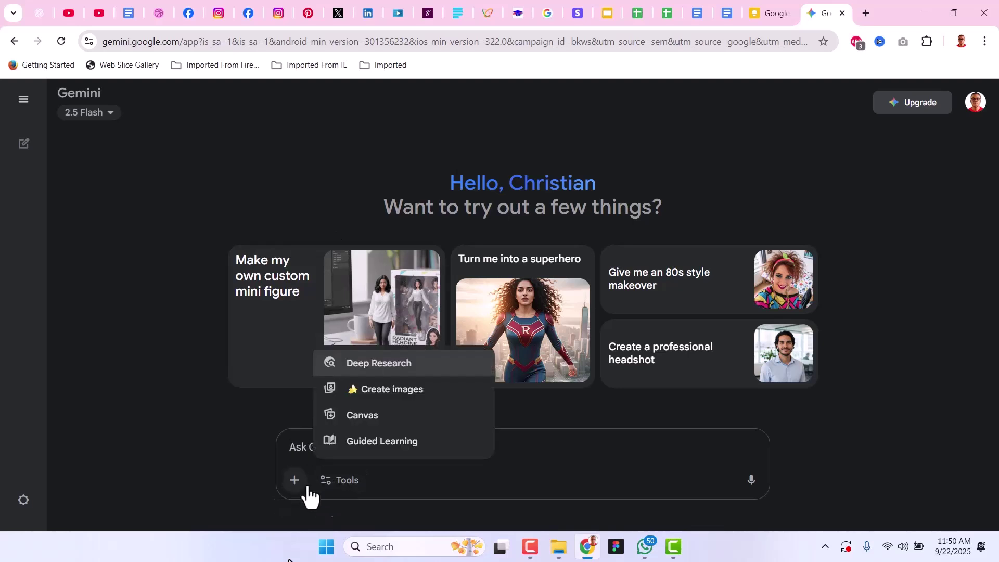
left_click(352, 391)
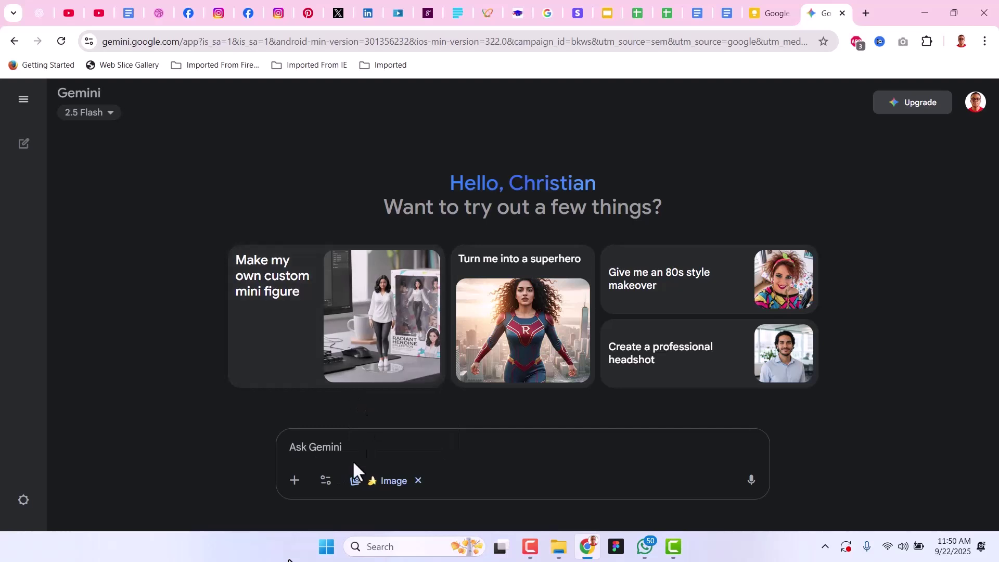
left_click(294, 482)
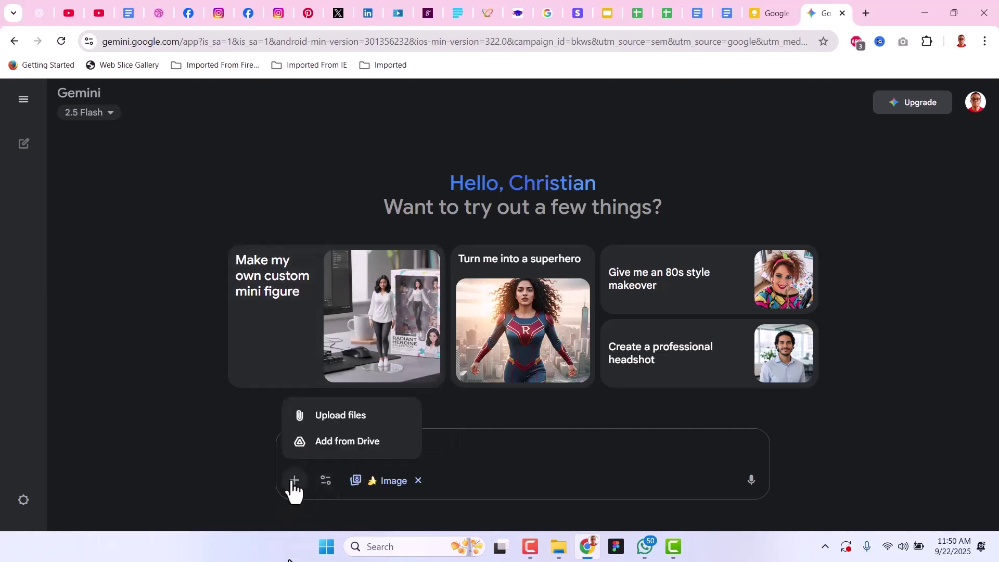
- Upload the red-shirt face photo from the GRAPHIC DESIGN WORKS 2 folder
left_click(323, 422)
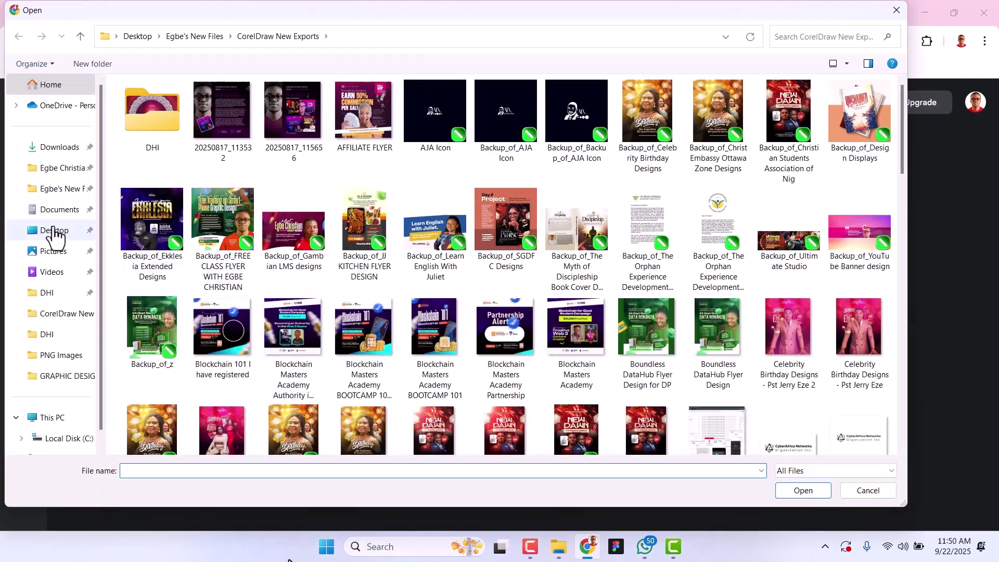
left_click(65, 168)
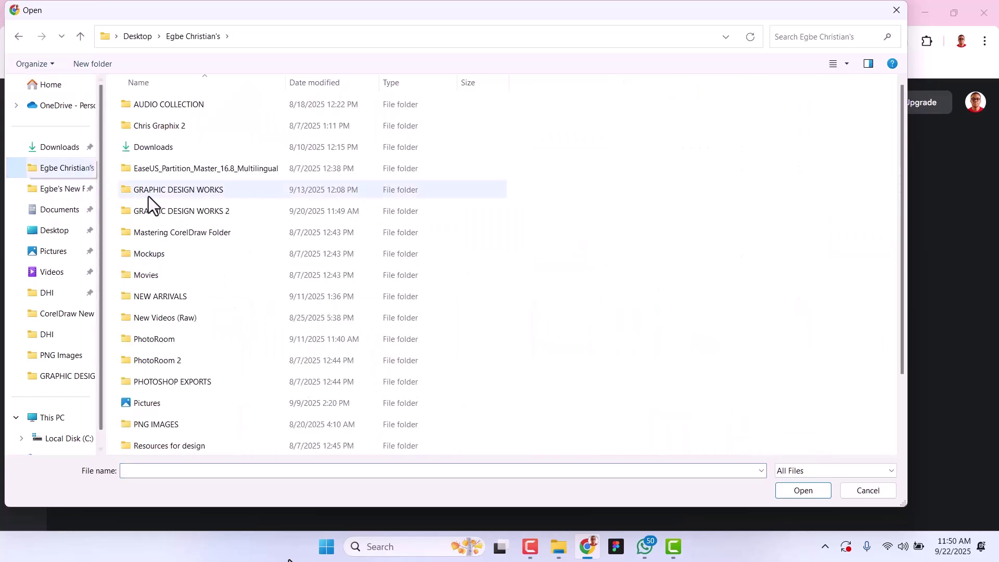
left_click(179, 211)
double_click(176, 210)
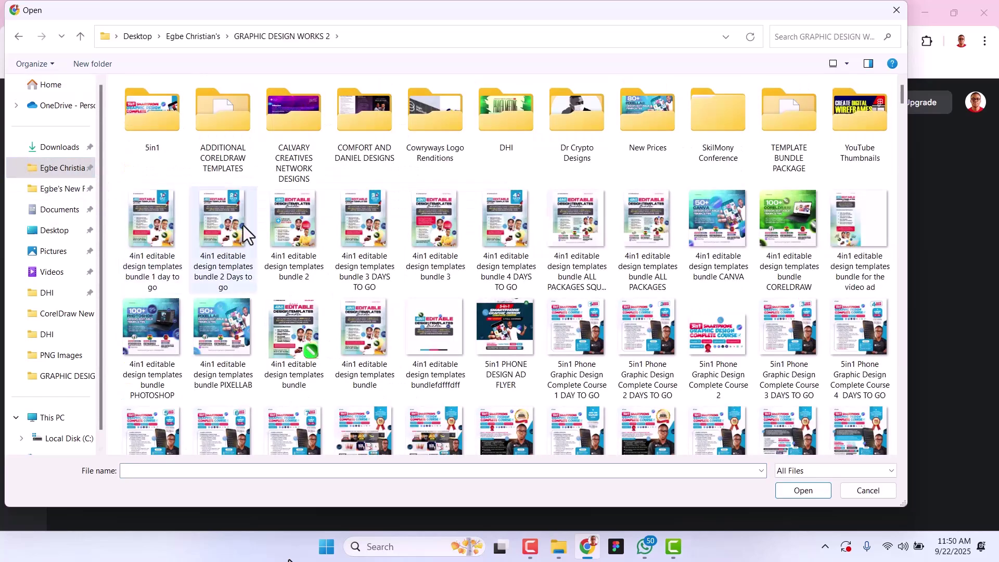
left_click(243, 225)
type("e chris dp")
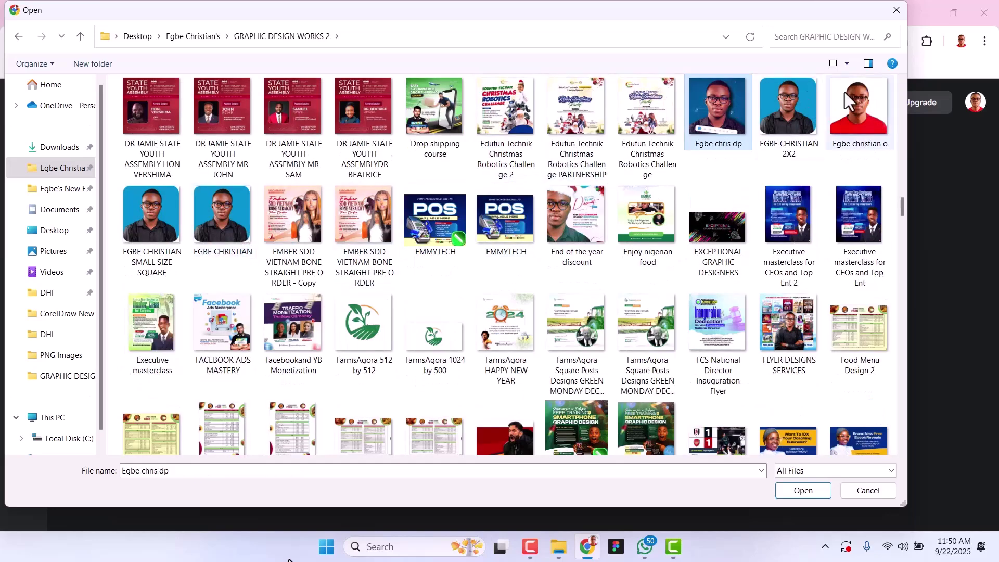
double_click(858, 105)
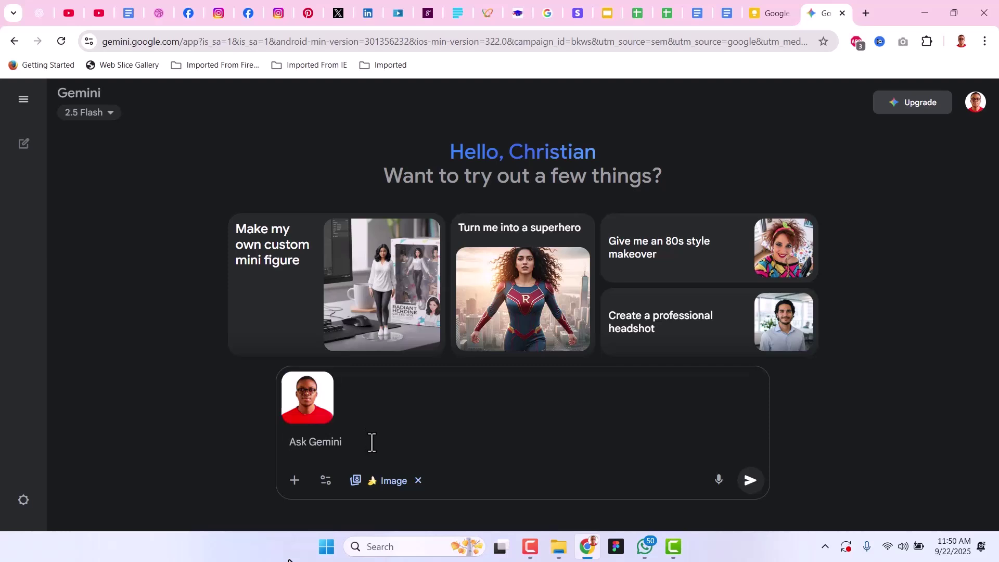
- Paste the saved Igbo royal attire portrait prompt from clipboard history and submit it
left_click(372, 443)
key("super+v")
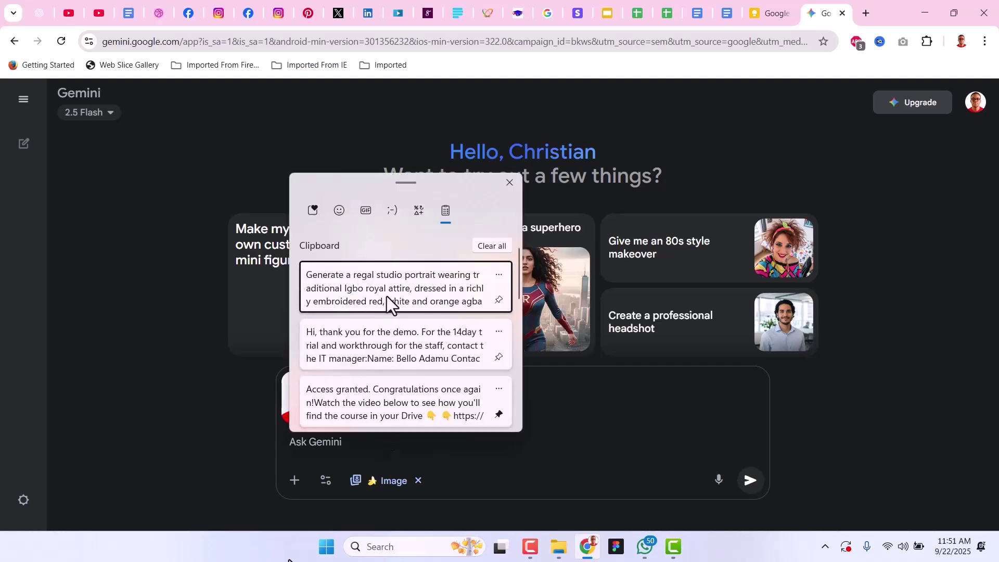
left_click(387, 296)
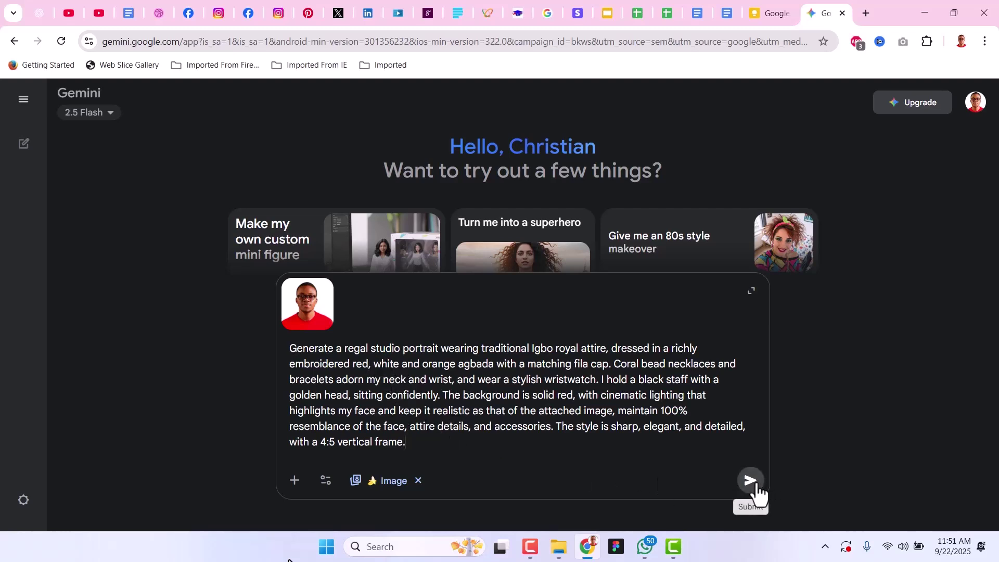
left_click(750, 480)
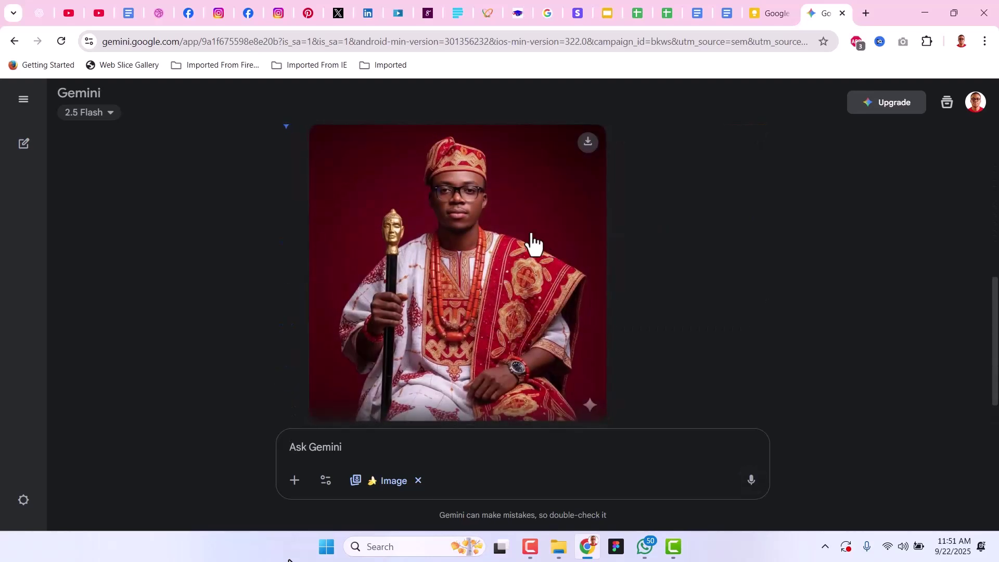
- Download the full-size royal-attire portrait as PNG, then expand the prompt text
left_click(492, 245)
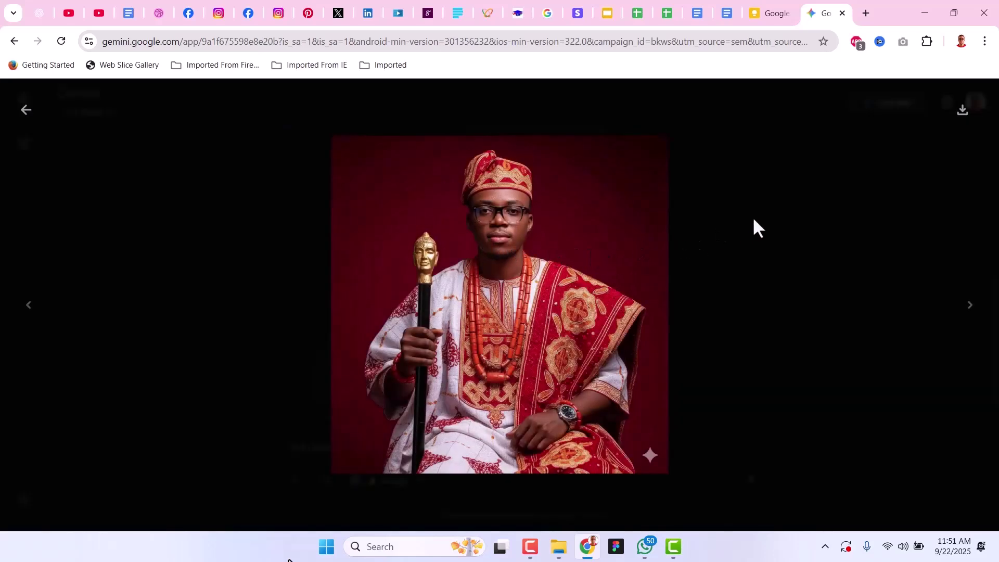
left_click(962, 110)
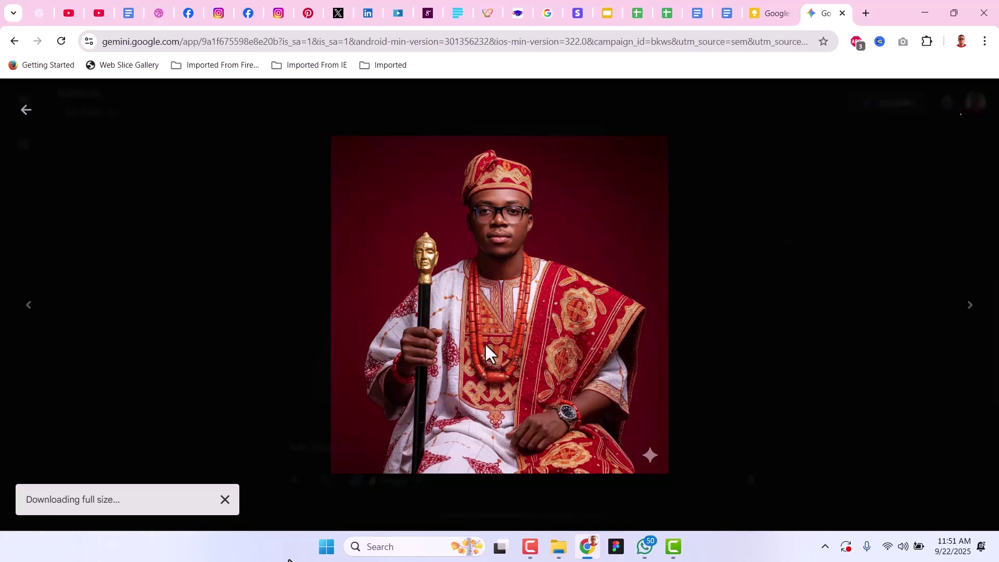
left_click(26, 116)
scroll(585, 313, "up", 3)
left_click(746, 231)
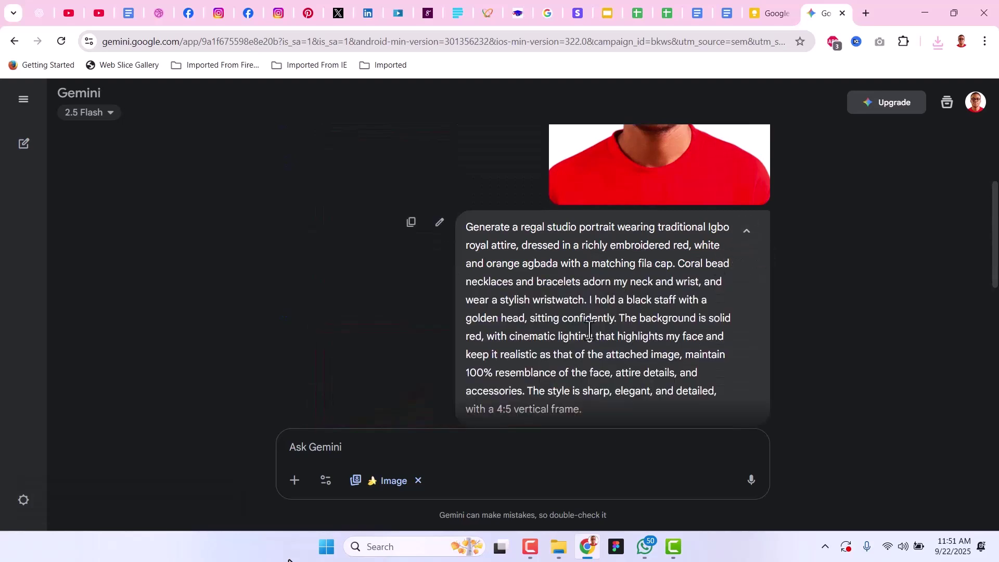
scroll(555, 354, "down", 1)
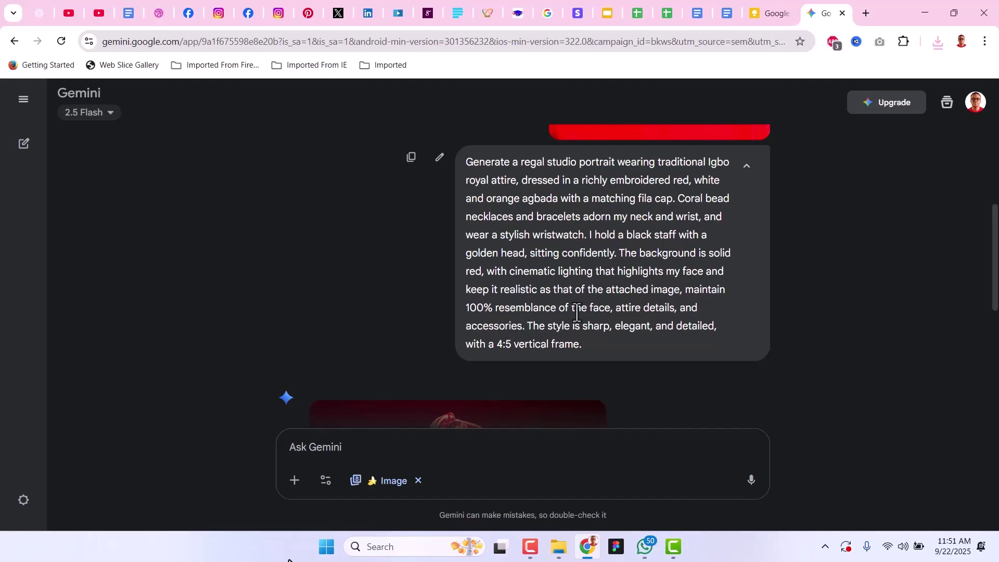
scroll(597, 312, "down", 3)
scroll(598, 312, "down", 3)
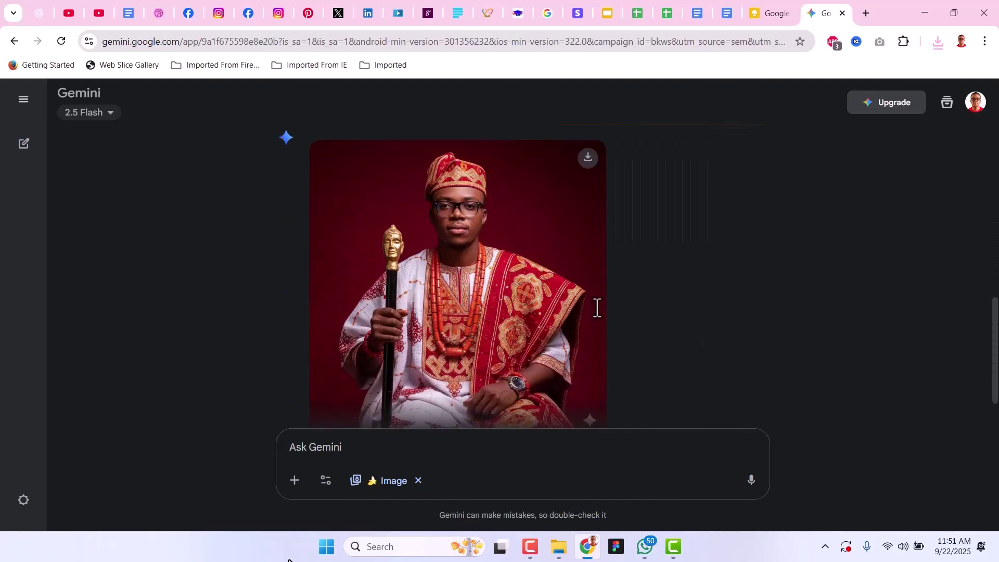
scroll(517, 351, "down", 2)
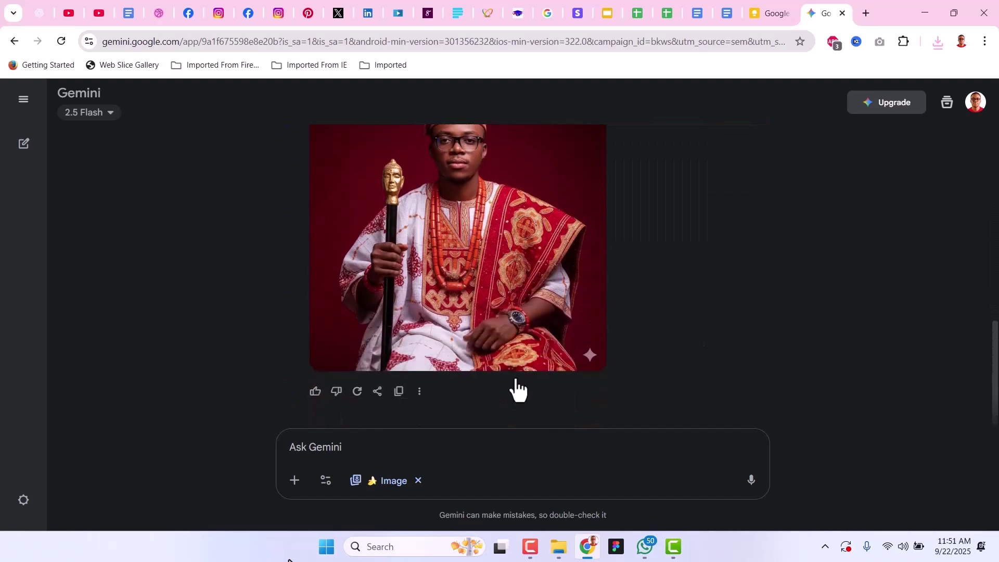
- Upload the 'Egbe christian o' red-shirt photo to the new message
left_click(295, 481)
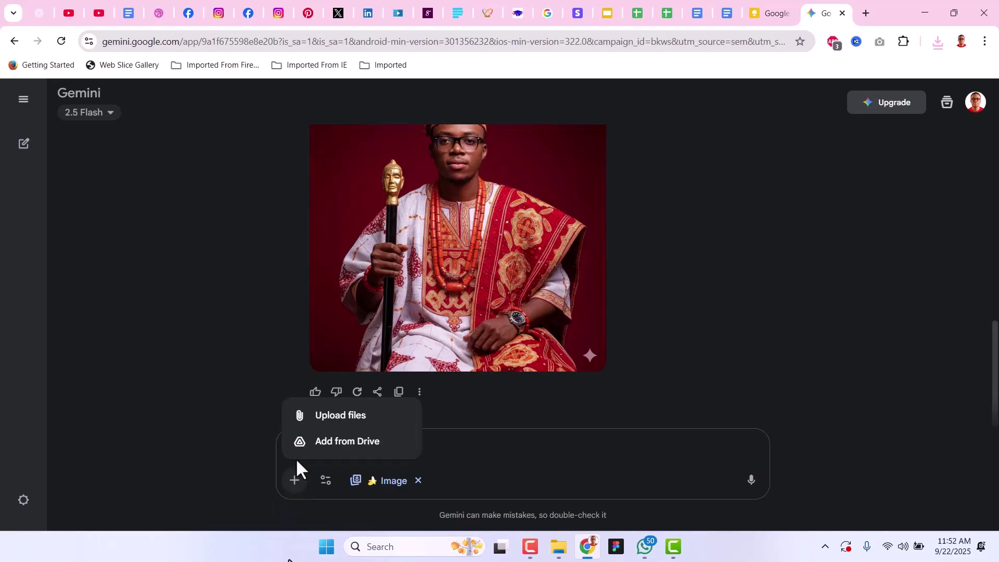
left_click(328, 416)
left_click(426, 238)
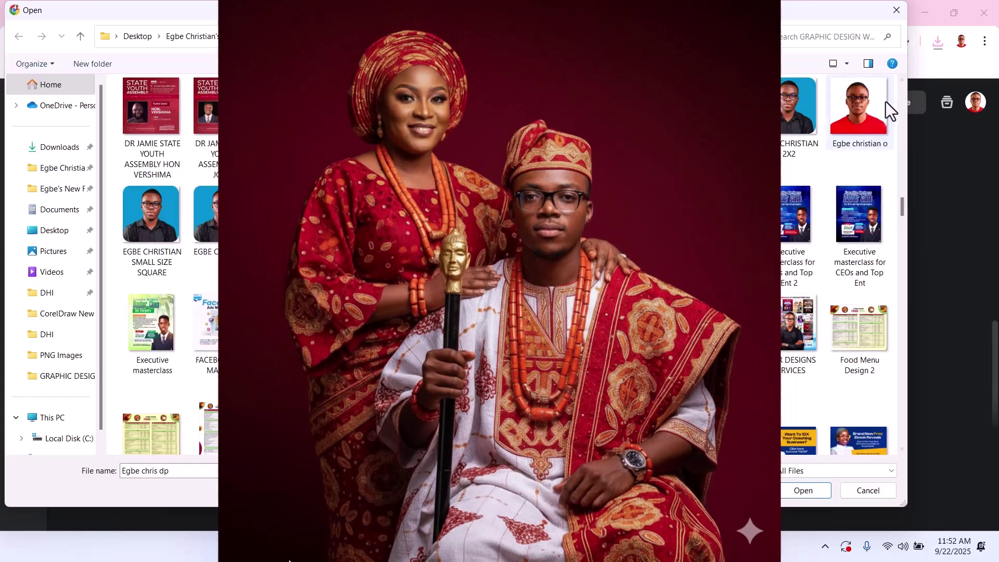
left_click(877, 102)
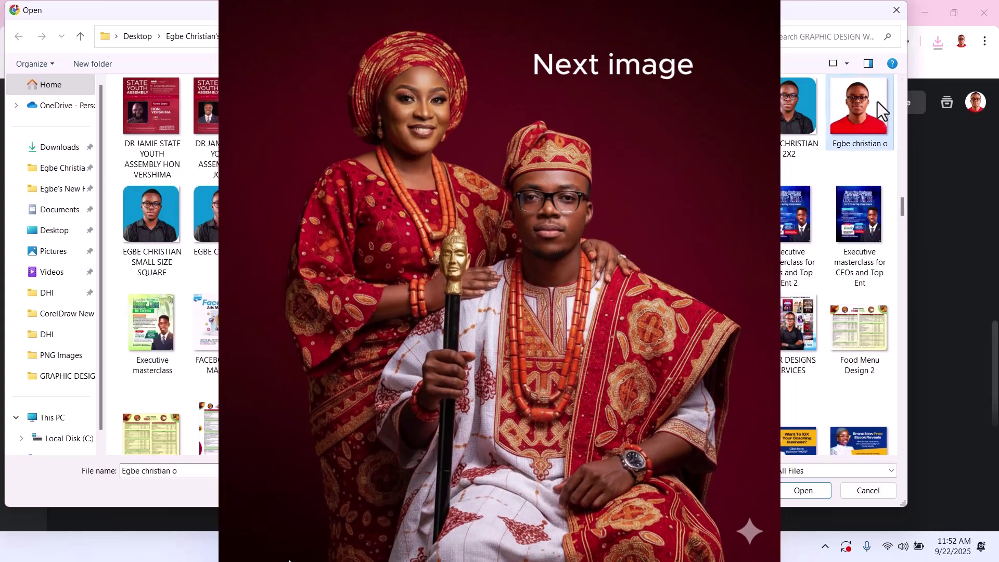
double_click(855, 124)
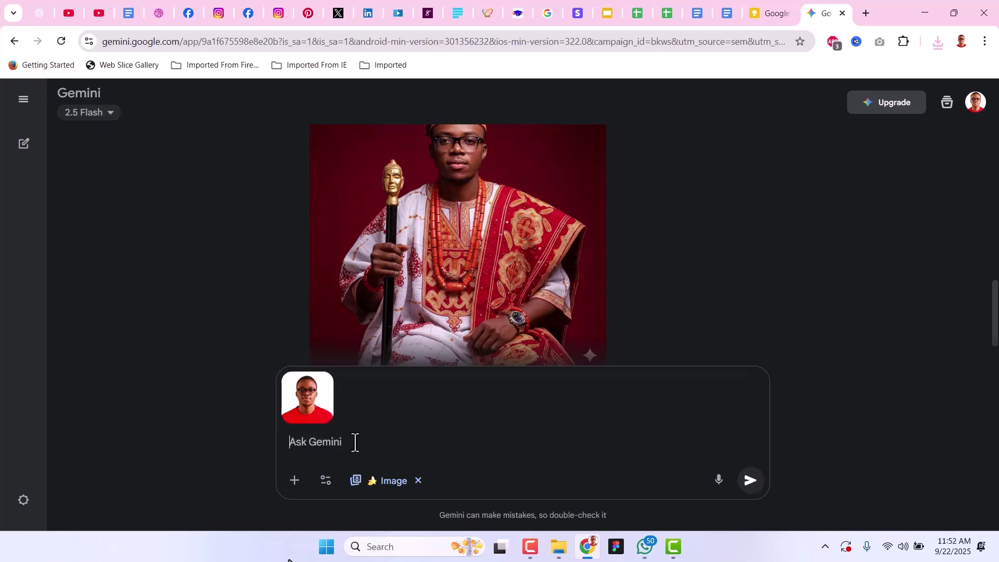
- Paste the portrait prompt, add a wife in matching wear with hand on his shoulder, and send
type("Generate a regal studio portrait wearing traditional Igbo royal attire, dressed in a richly embroidered red, white and orange agbada with a matching fila cap. Coral bead necklaces and bracelets adorn my neck and wrist, and wear a stylish wristwatch. I hold a black staff with a golden head, sitting confidently. The background is solid red, with cinematic lighting that highlights my face and keep it realistic as that of the attached image, maintain 100% resemblance of the face, attire details, and accessories. The style is sharp, elegant, and detailed, with a 4:5 vertical frame.")
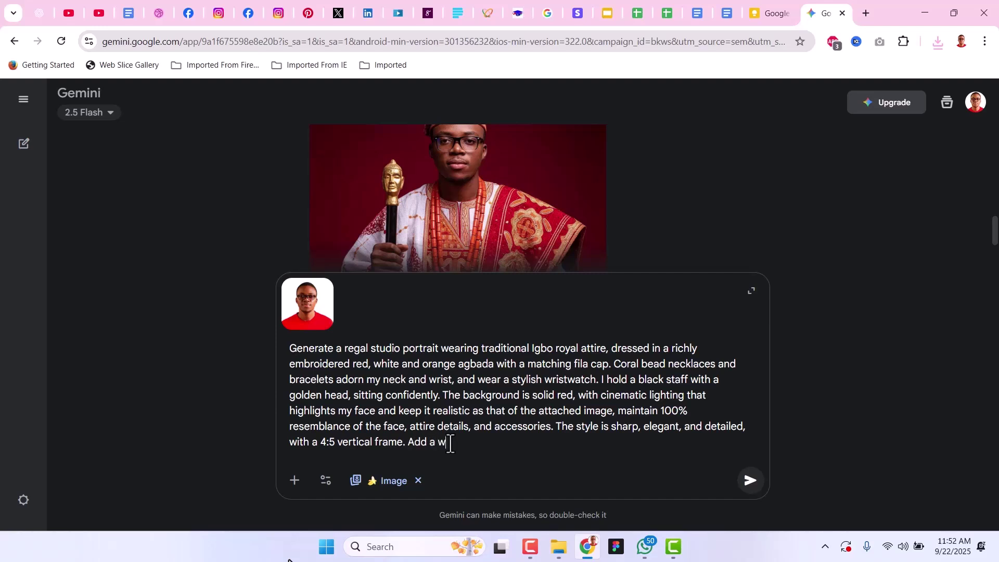
type("de w")
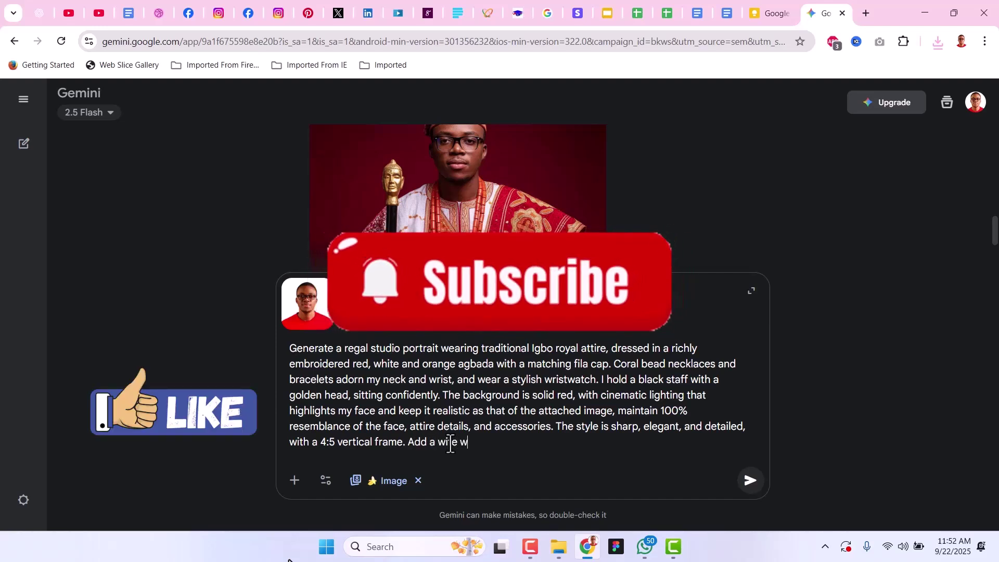
type("ith a mat")
type("ching traditional")
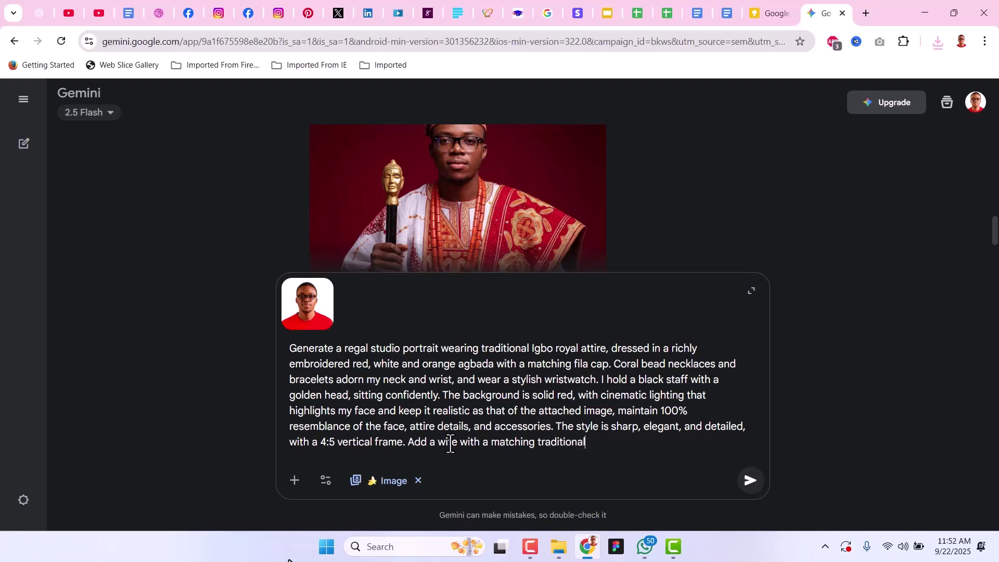
type(" we")
type("the atta")
type("ched ")
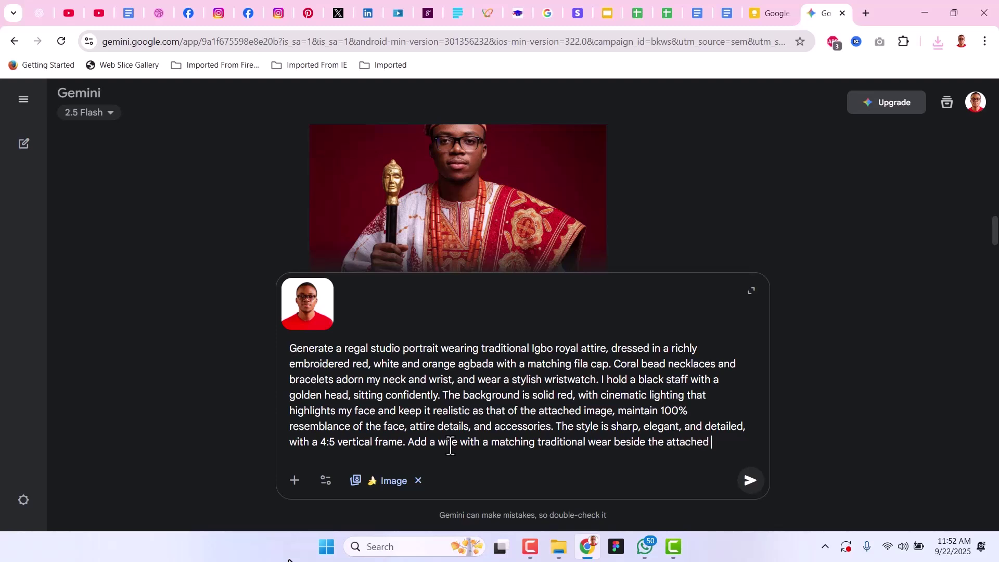
type("image")
type(" with her hand around")
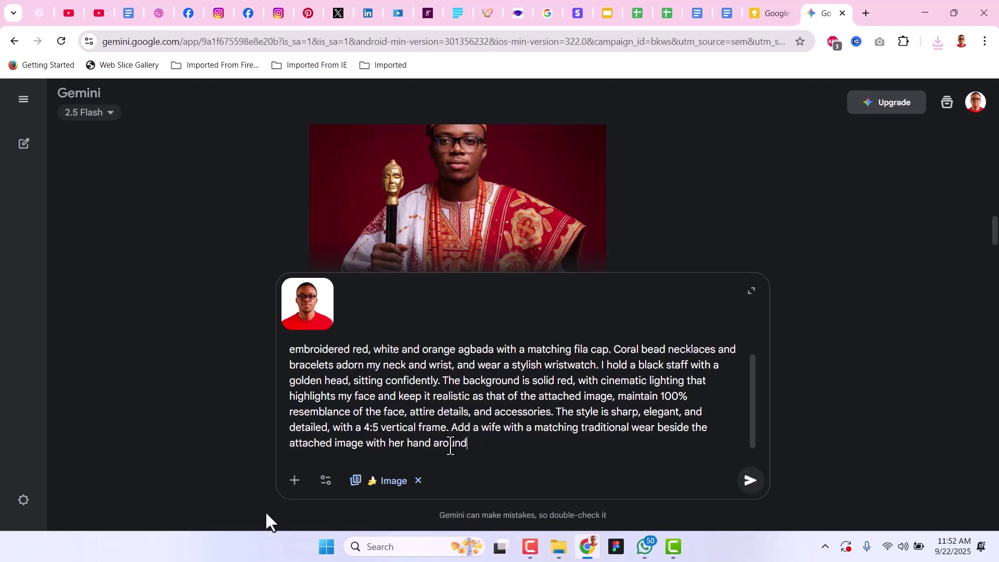
key("BackSpace")
key("BackSpace")
key("BackSpace")
type("on the shoulder of the main subject.")
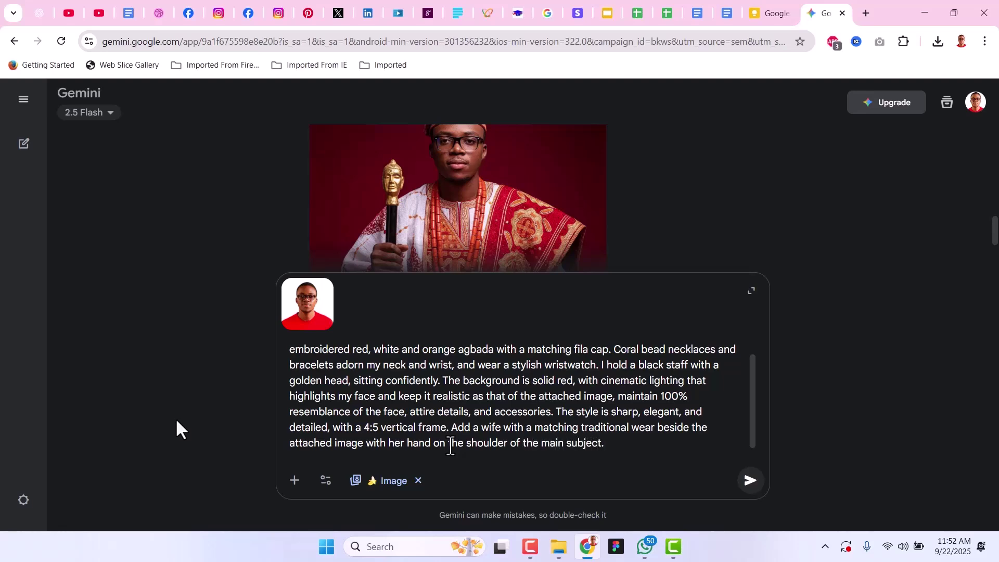
key("Return")
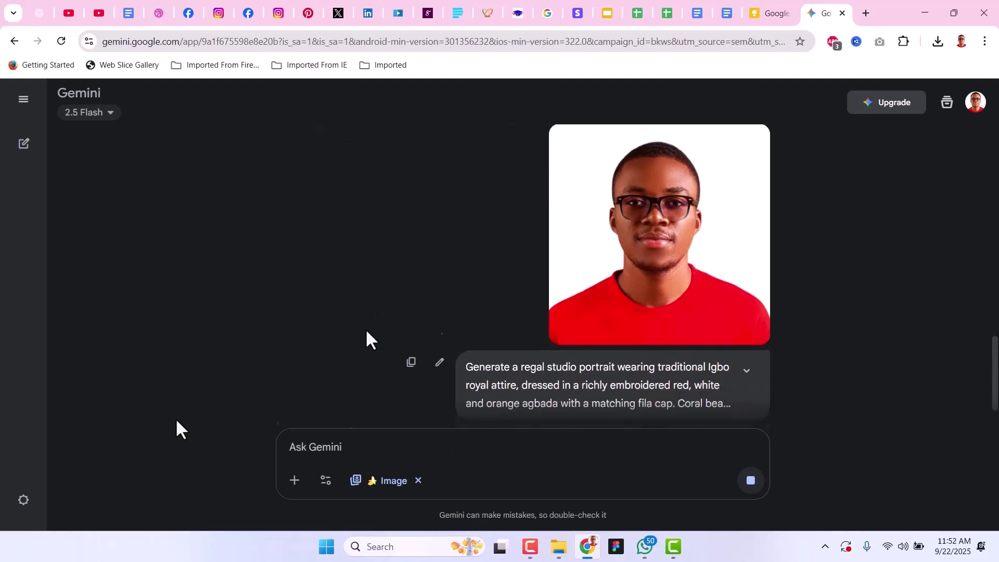
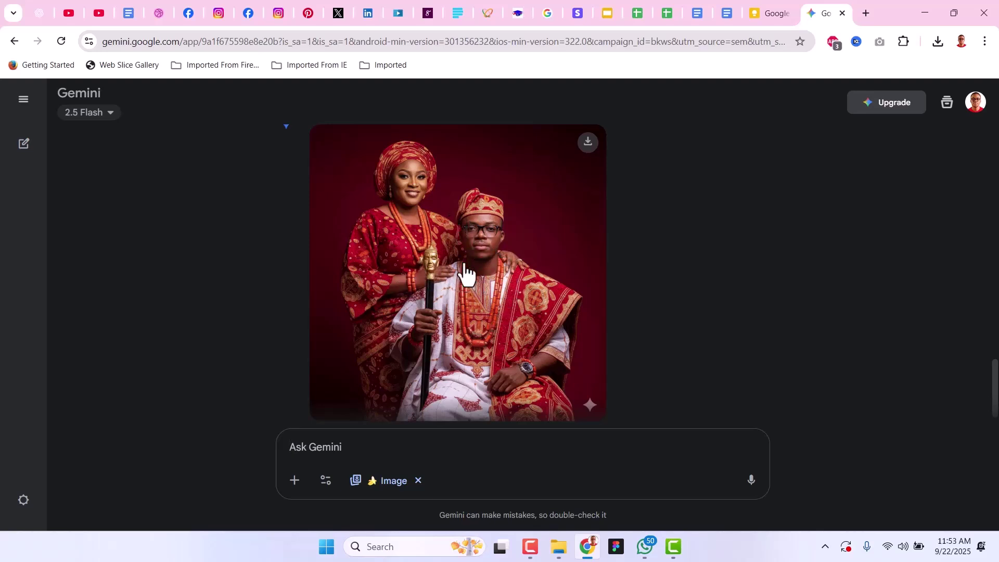
scroll(466, 272, "down", 1)
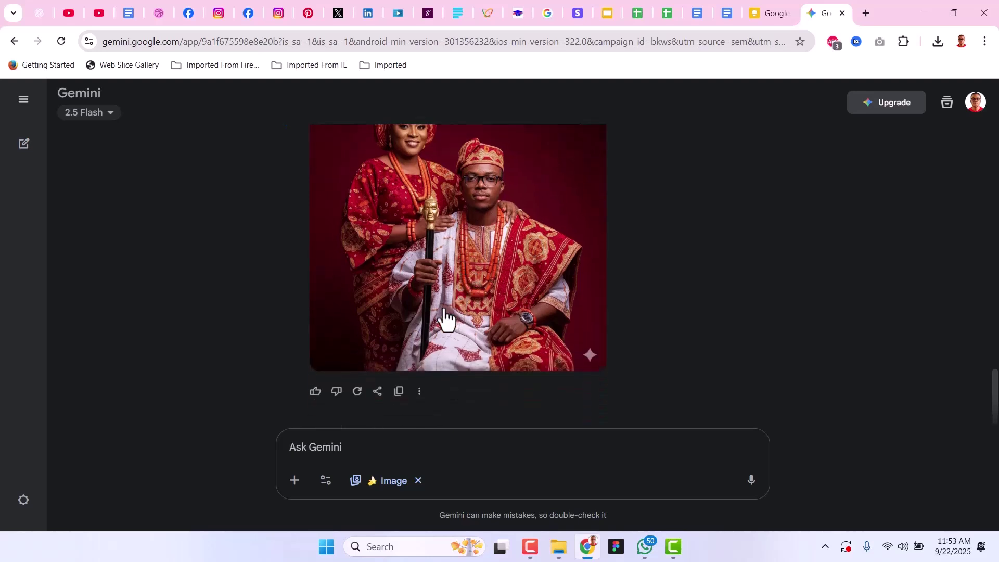
scroll(426, 316, "up", 3)
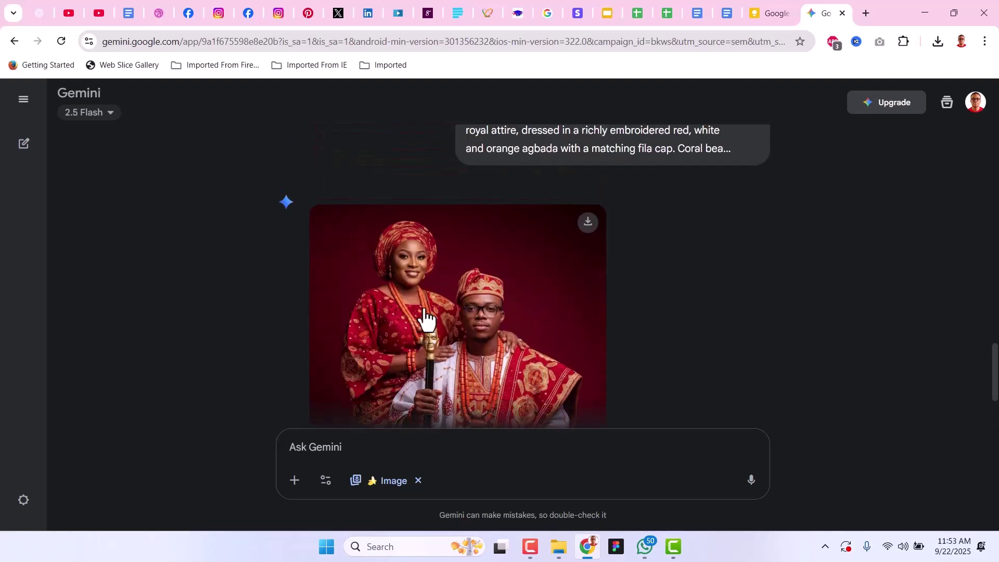
scroll(427, 315, "down", 2)
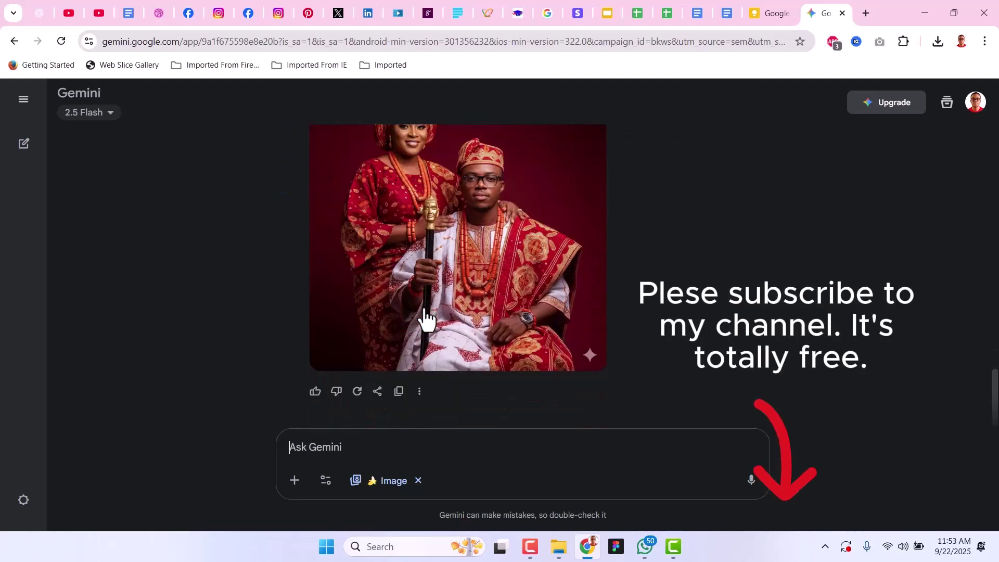
scroll(427, 316, "up", 1)
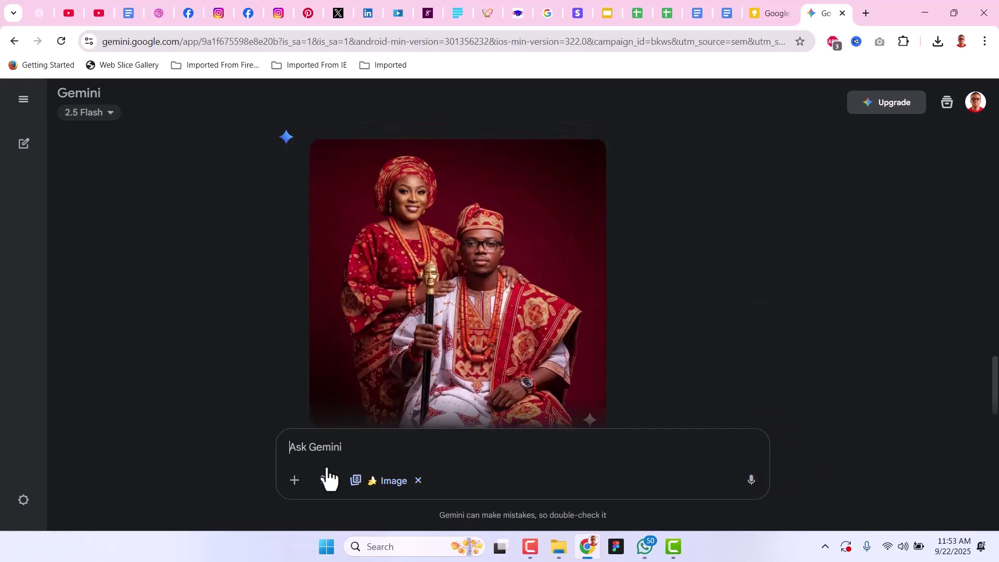
- Upload the red-shirt headshot photo from the computer as a prompt attachment
left_click(294, 480)
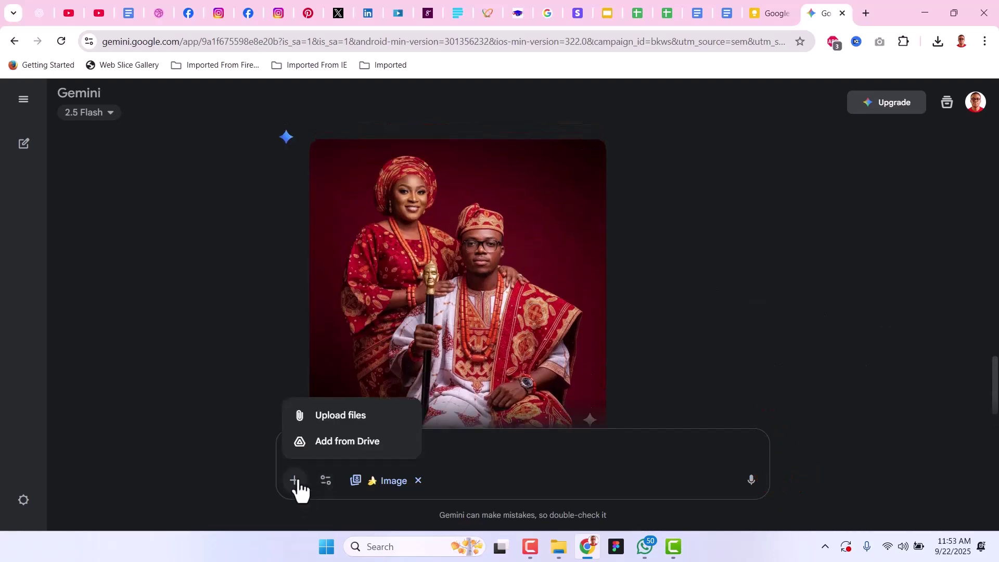
left_click(336, 417)
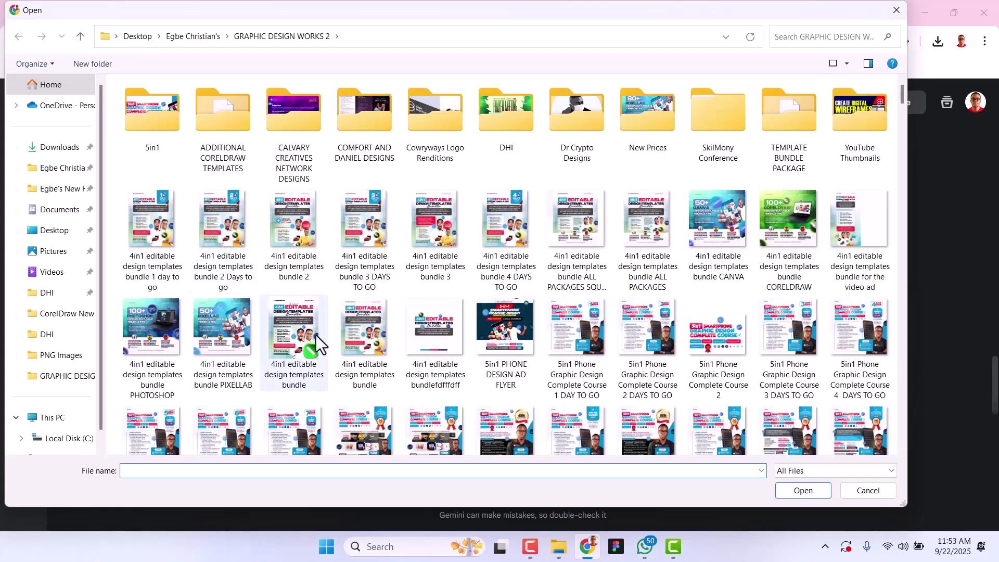
type("eg")
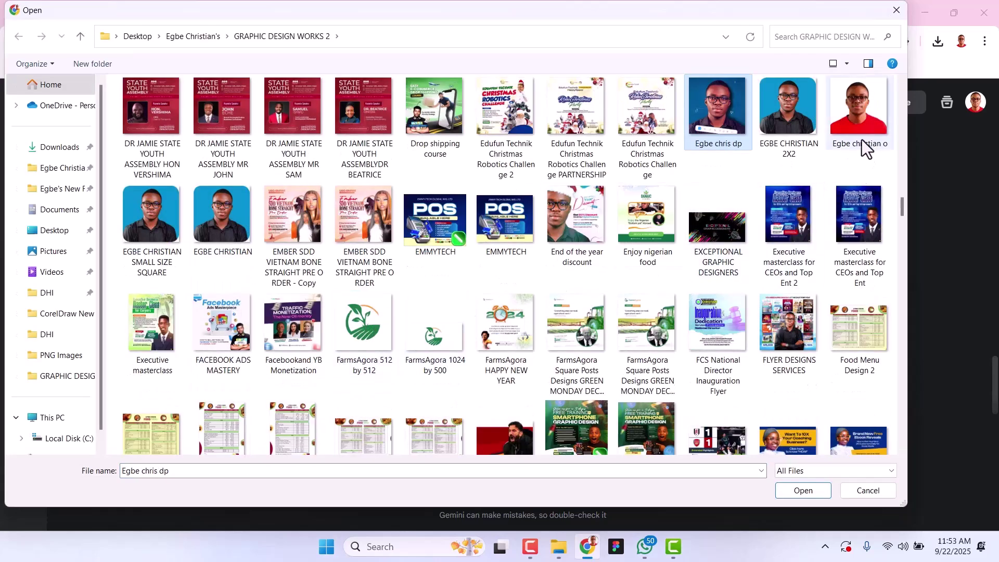
left_click(854, 121)
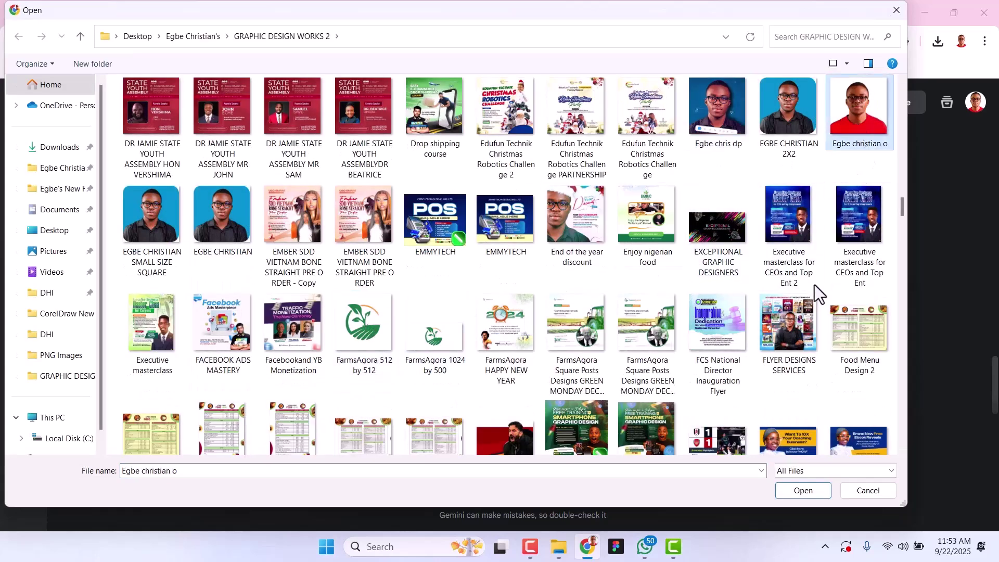
left_click(802, 490)
scroll(622, 303, "up", 3)
scroll(645, 287, "up", 2)
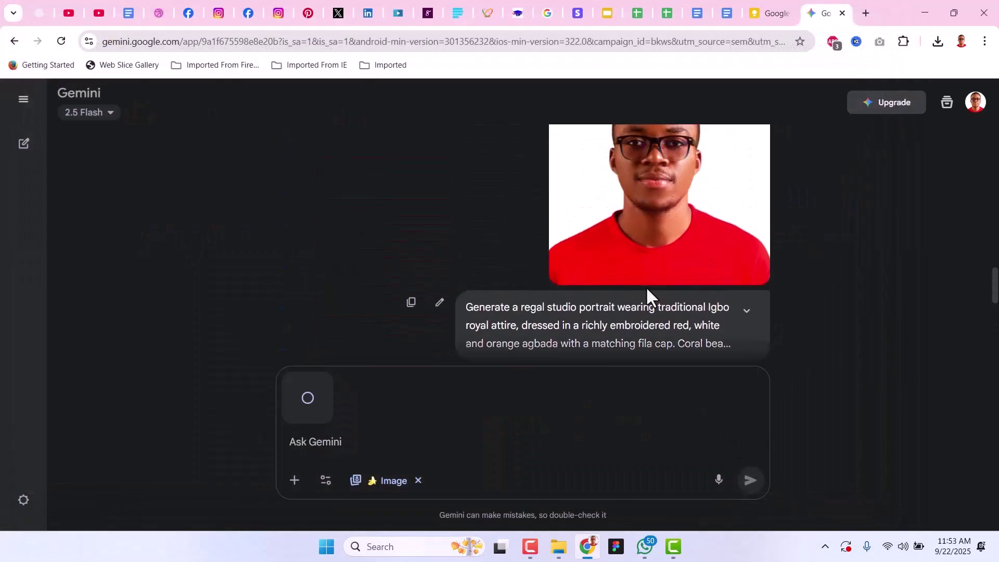
scroll(688, 248, "down", 2)
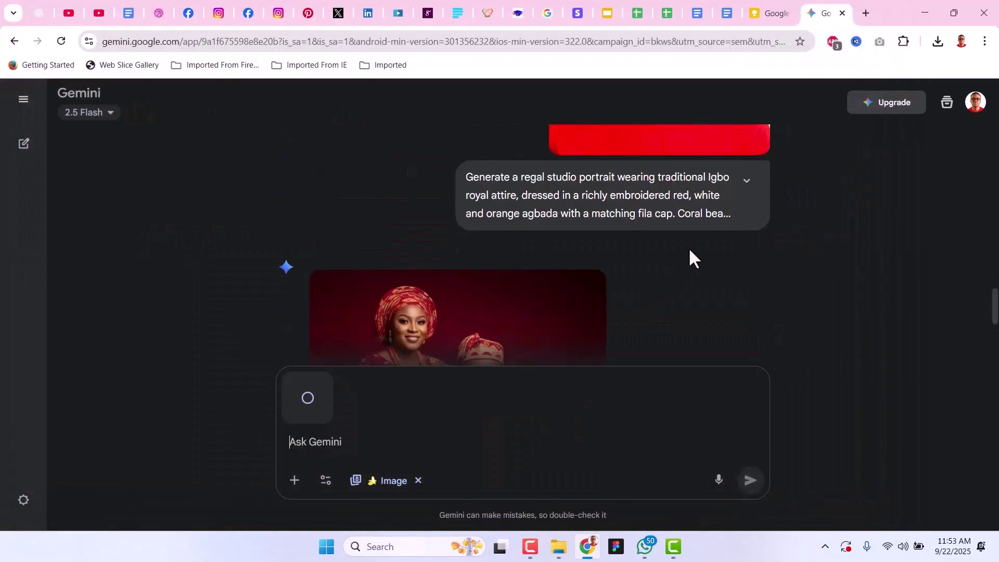
- Paste the earlier Igbo royal portrait prompt, add 'young befitting' before 'wife', and send it
left_click(745, 181)
left_click(412, 173)
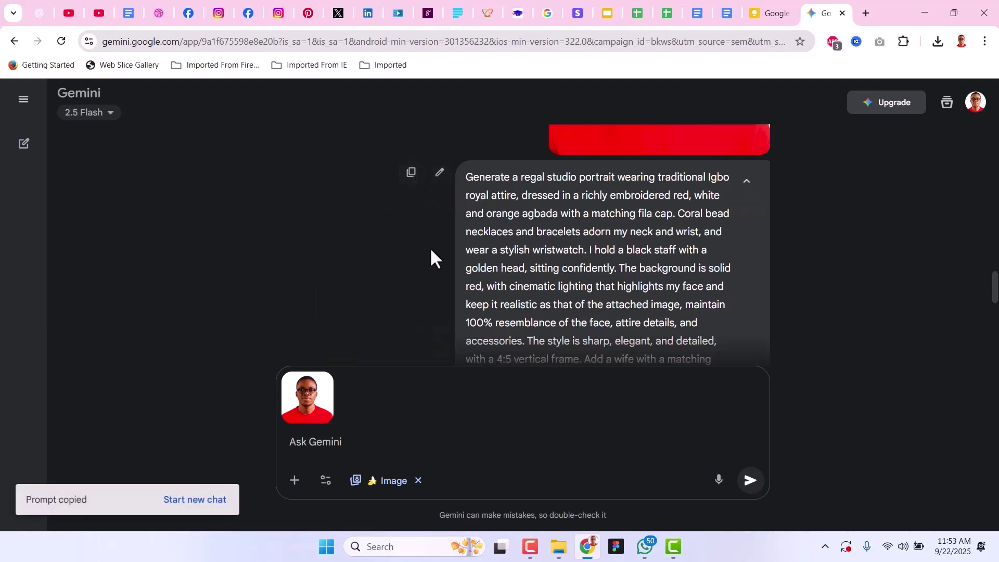
left_click(386, 441)
key("ctrl+v")
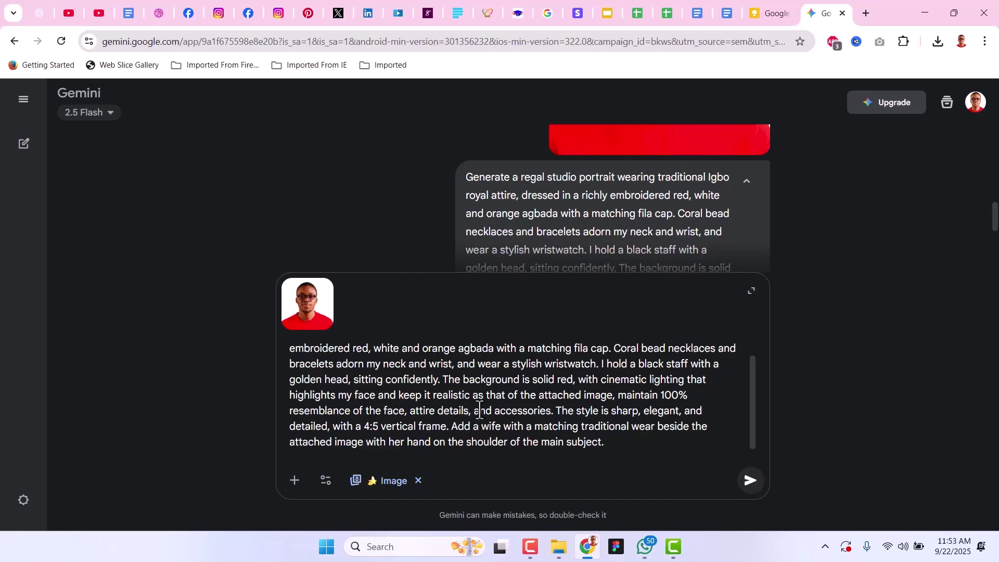
left_click(481, 426)
type("young ")
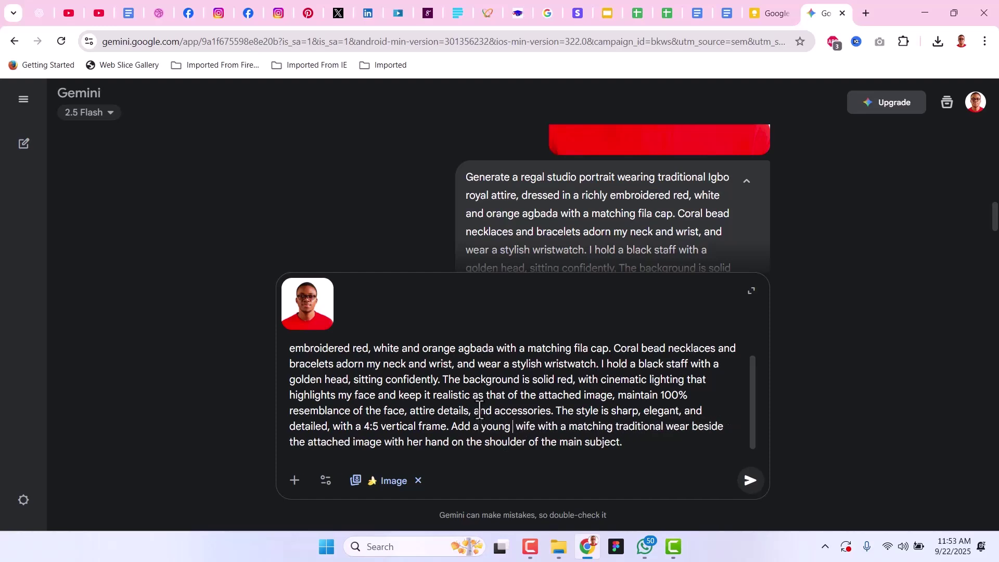
type("bewife with a matching")
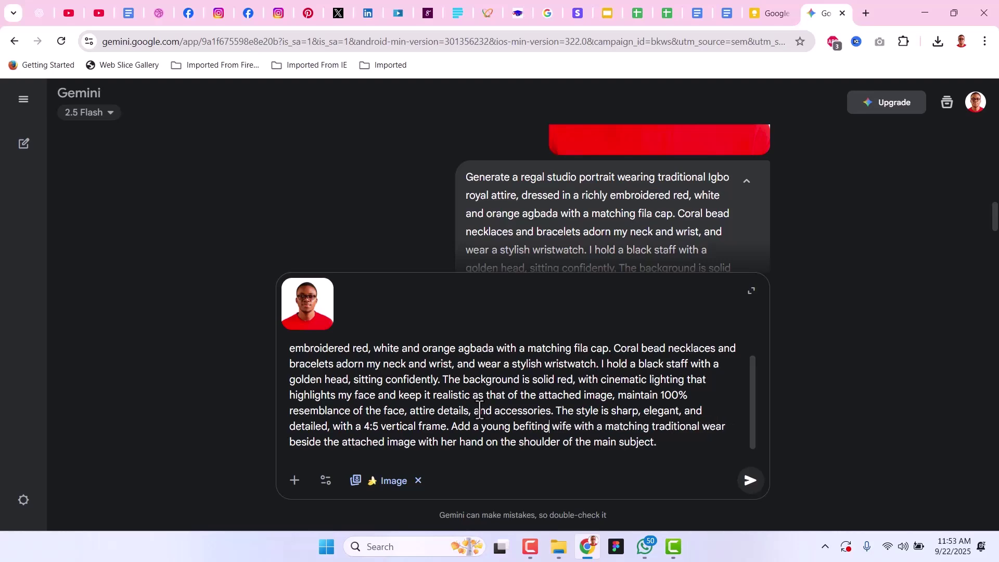
key("BackSpace")
key("BackSpace")
key("BackSpace")
type("ting")
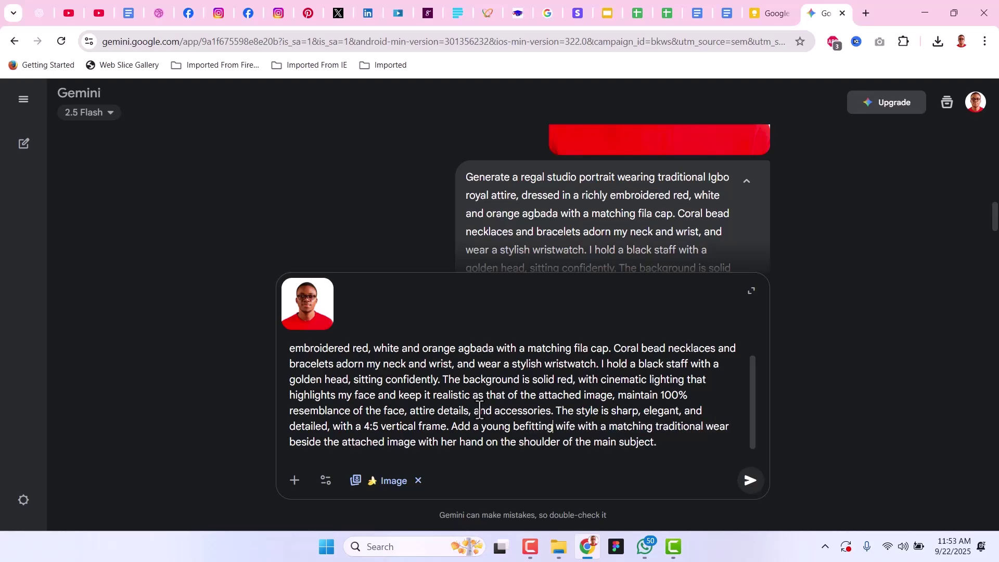
key("Return")
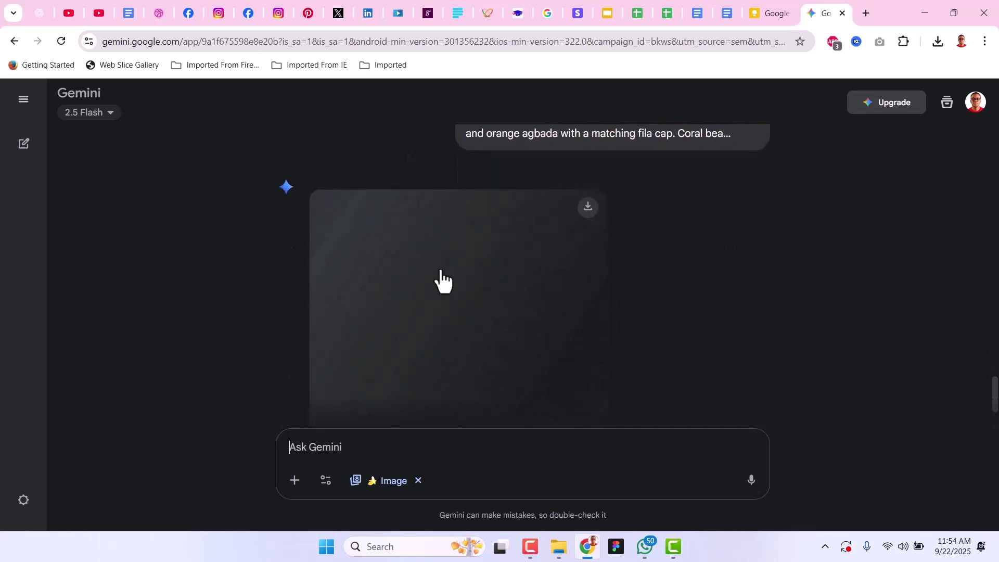
scroll(442, 276, "down", 2)
scroll(442, 277, "up", 3)
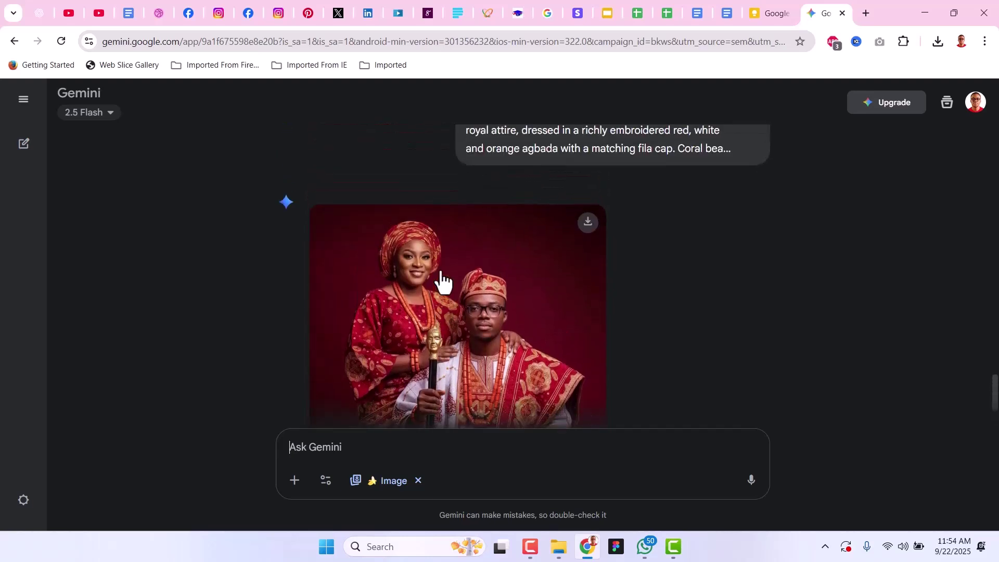
scroll(442, 277, "down", 2)
scroll(451, 277, "up", 3)
scroll(451, 277, "up", 3)
scroll(450, 277, "down", 4)
scroll(449, 274, "down", 3)
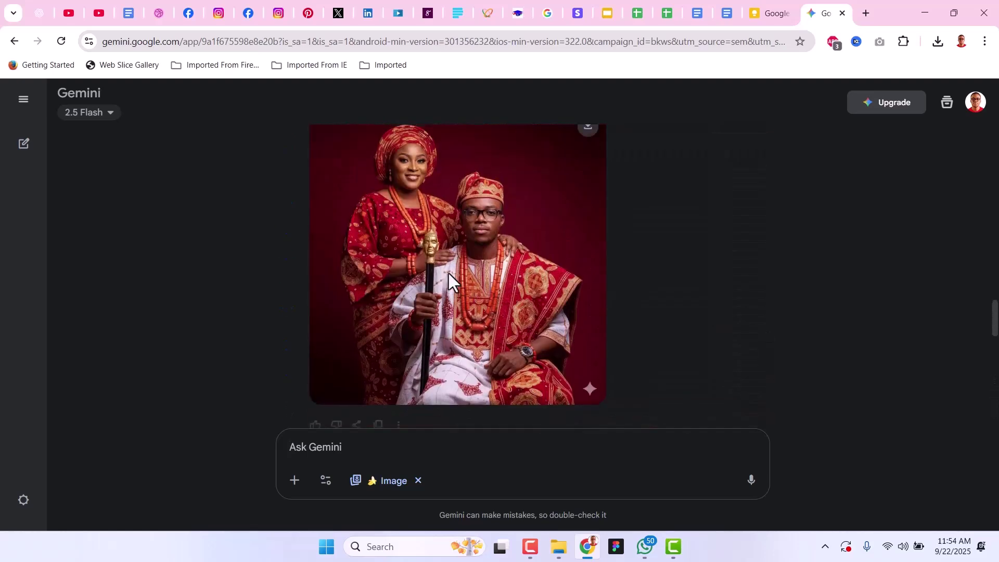
scroll(449, 274, "up", 4)
scroll(457, 266, "down", 3)
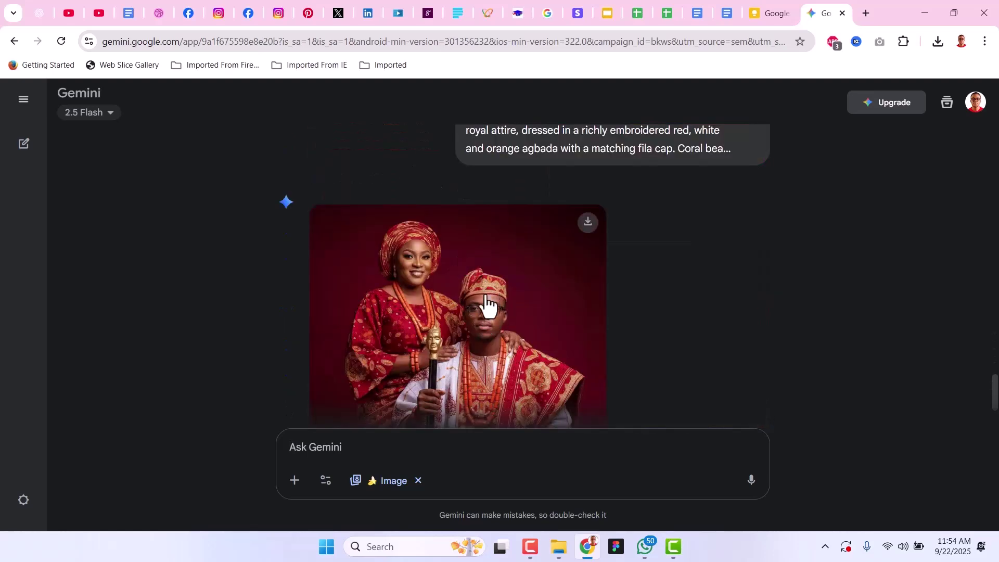
scroll(484, 312, "down", 2)
- Download the generated couple portrait at full size from the viewer, then close it
left_click(479, 258)
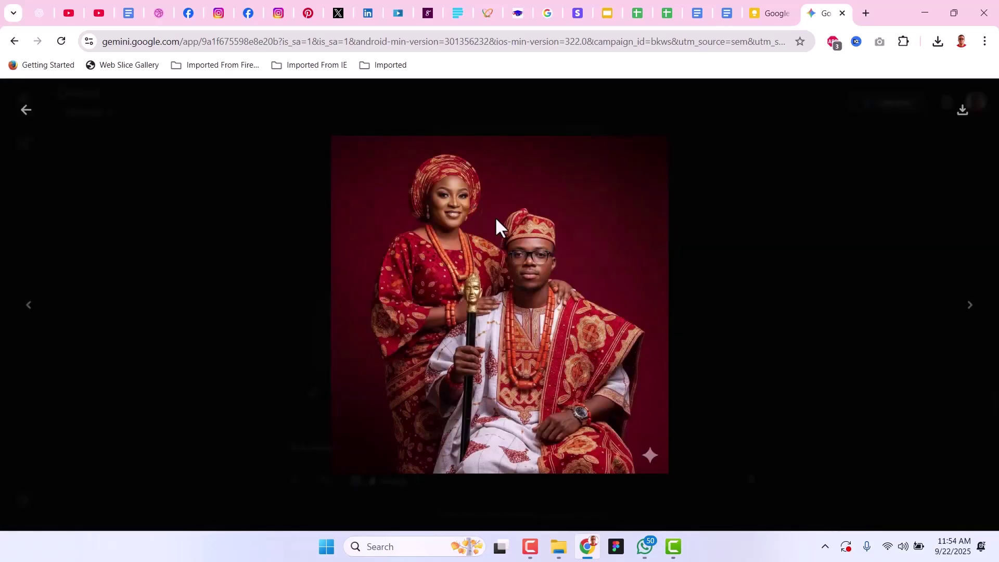
left_click(962, 109)
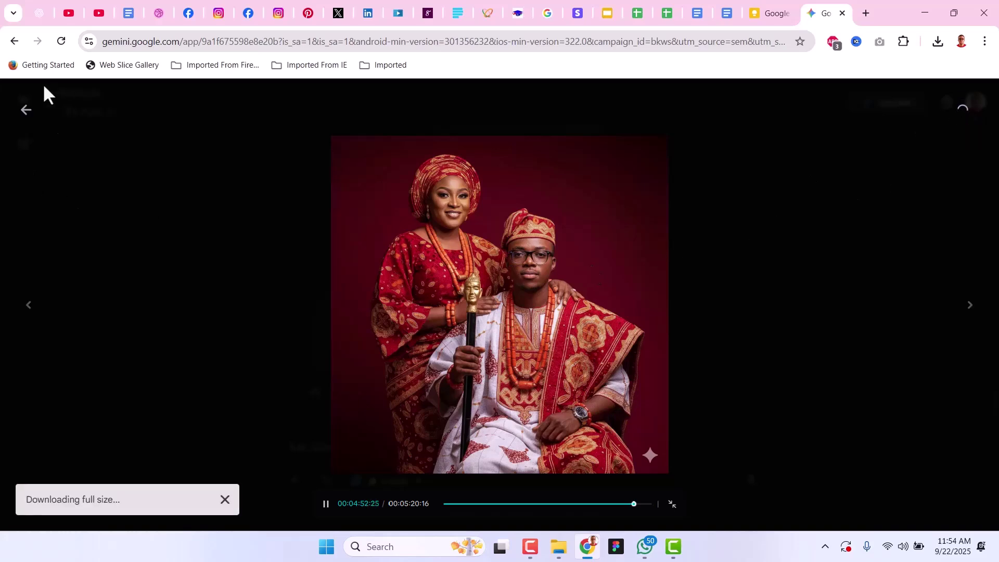
left_click(26, 110)
scroll(487, 248, "down", 1)
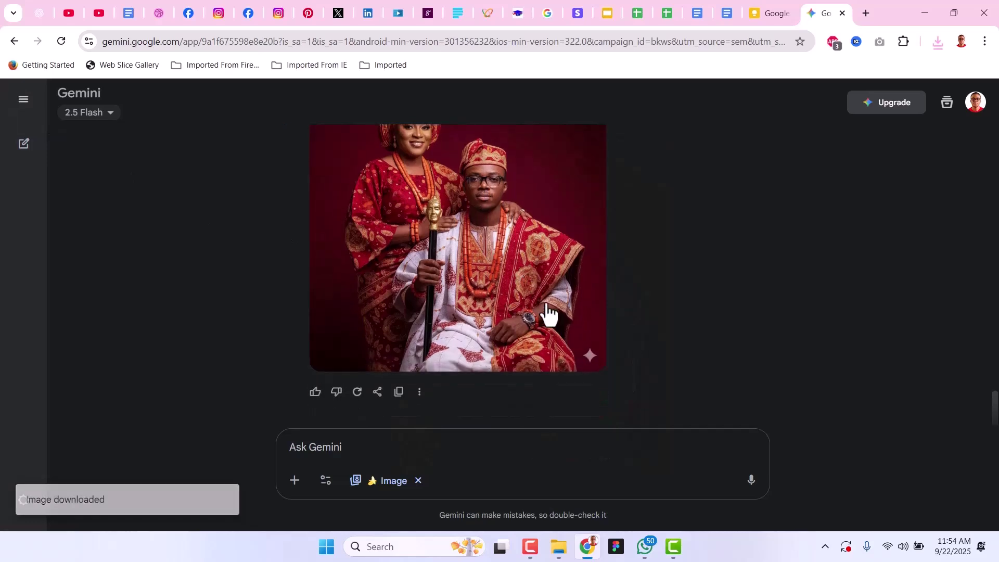
scroll(515, 297, "up", 2)
scroll(492, 300, "up", 3)
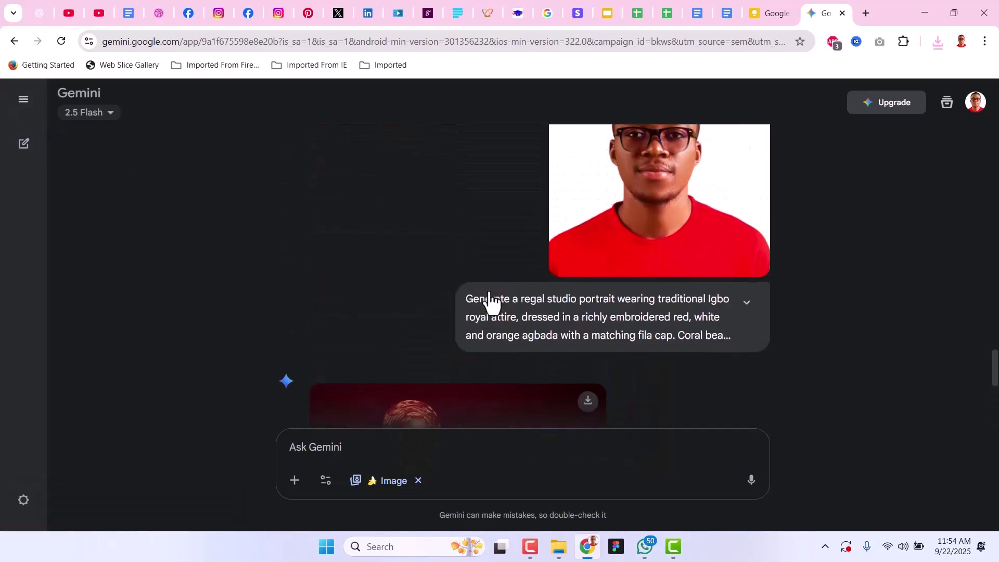
scroll(490, 301, "down", 3)
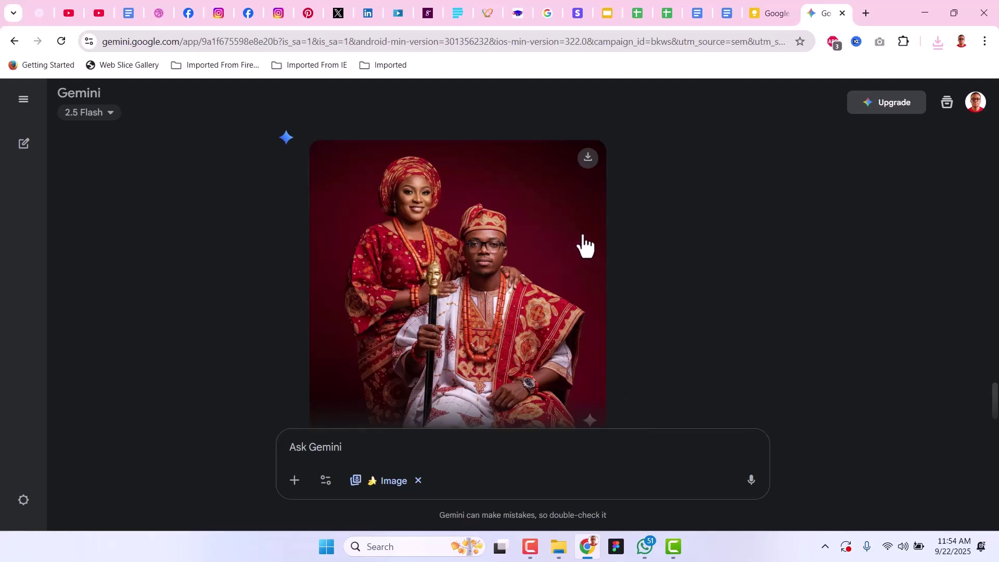
scroll(585, 245, "up", 2)
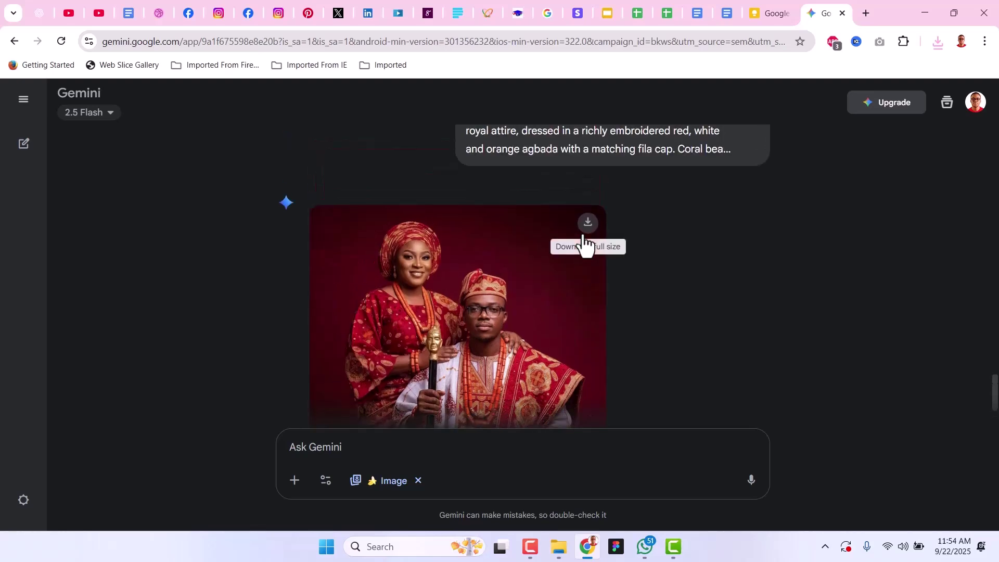
scroll(585, 245, "up", 2)
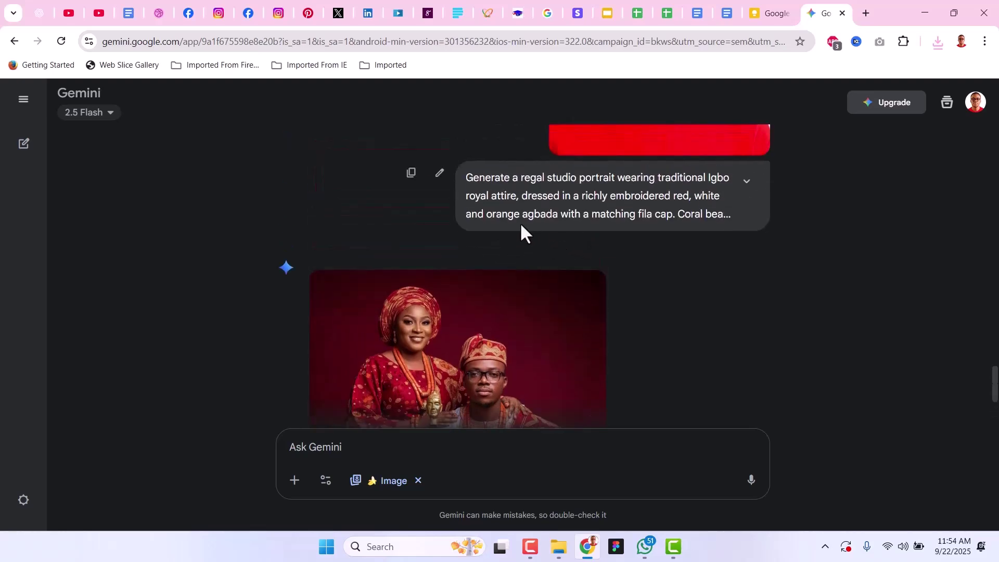